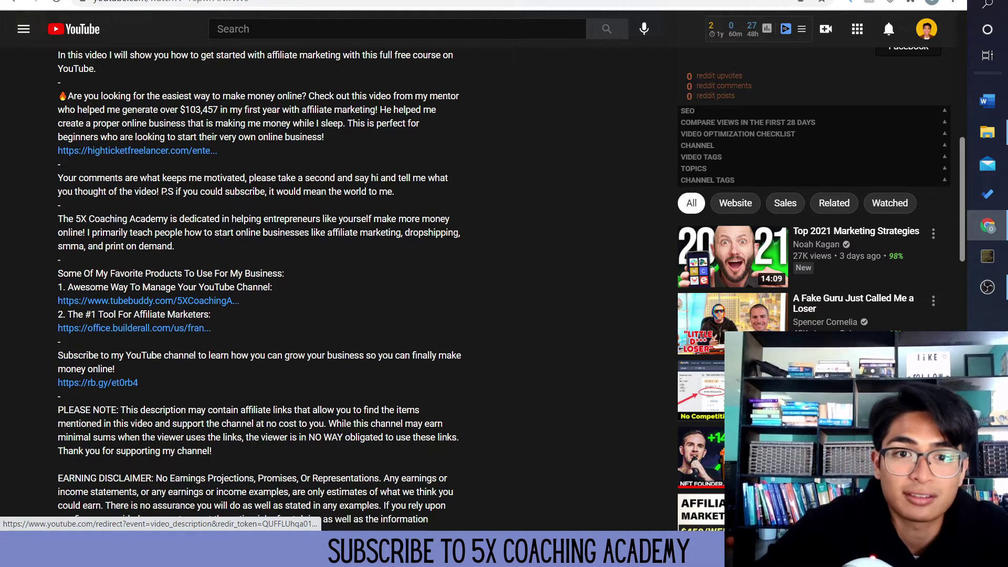
Open the Builderall link for the #1 affiliate marketing tool in the video description and view the landing page's opening section
left_click(134, 328)
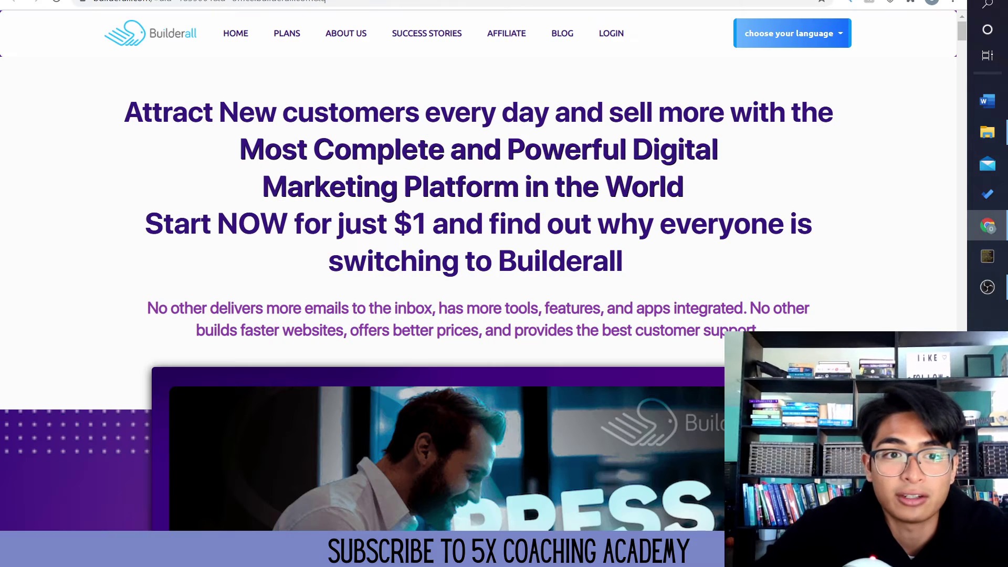
scroll(237, 149, "down", 2)
scroll(237, 148, "up", 1)
scroll(236, 148, "down", 3)
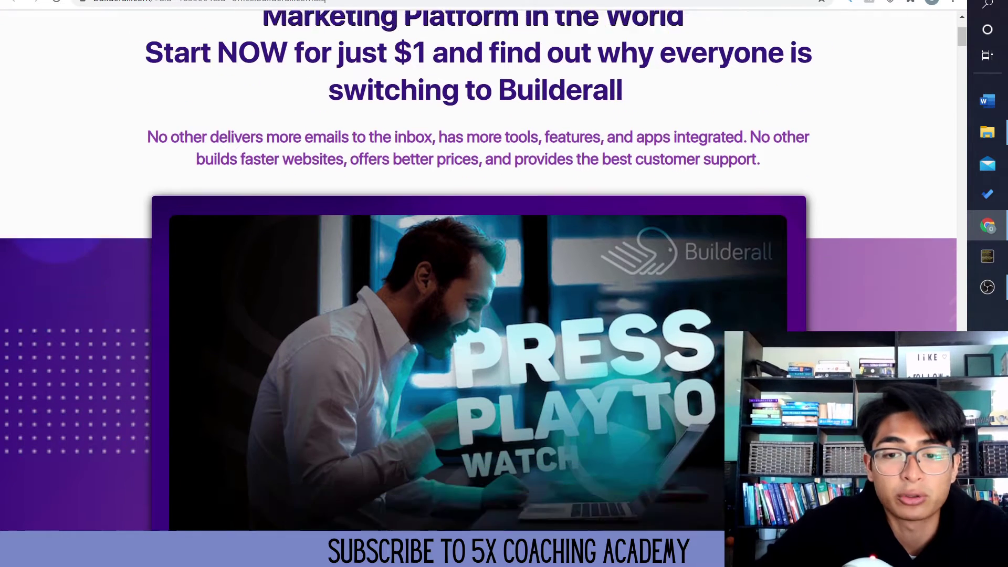
scroll(478, 274, "up", 4)
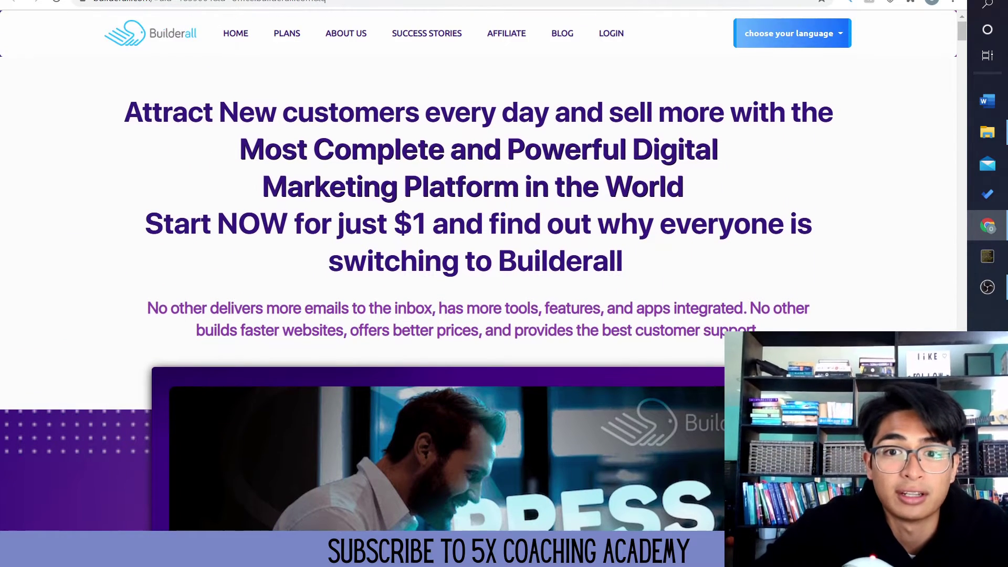
scroll(478, 273, "down", 1)
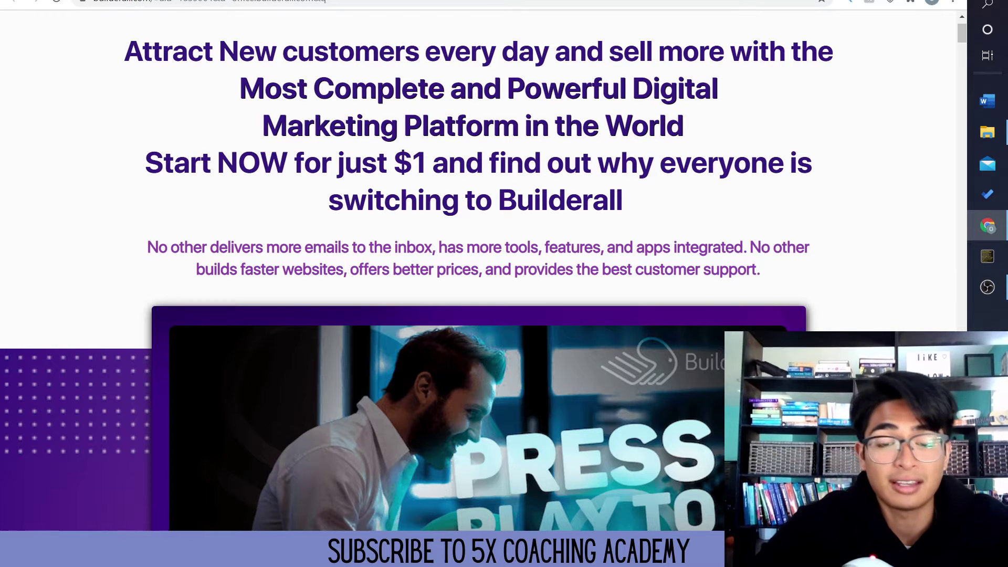
Examine the landing page's list of features included with Builderall, from the website builder to chat and ticket support
scroll(473, 263, "down", 15)
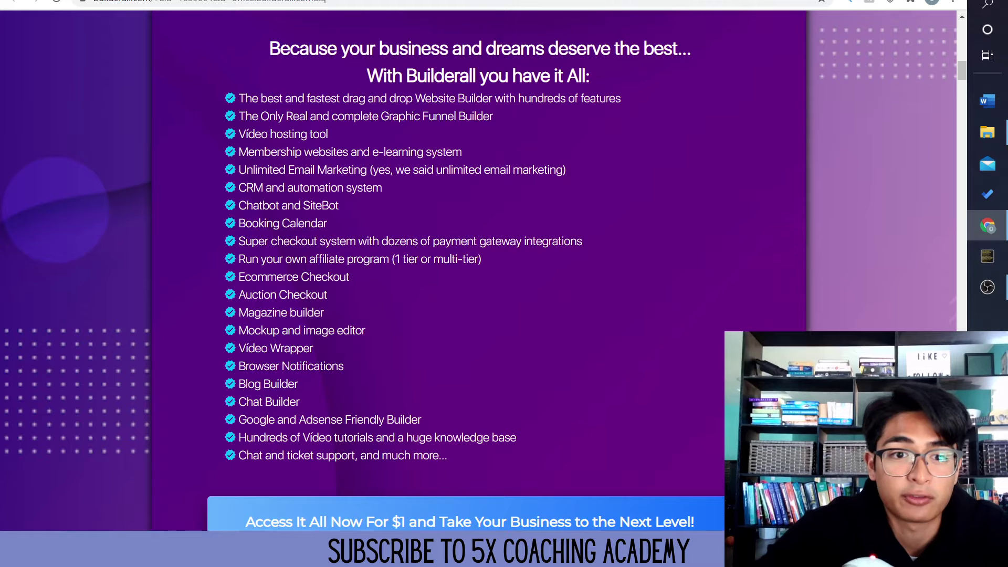
scroll(472, 263, "up", 1)
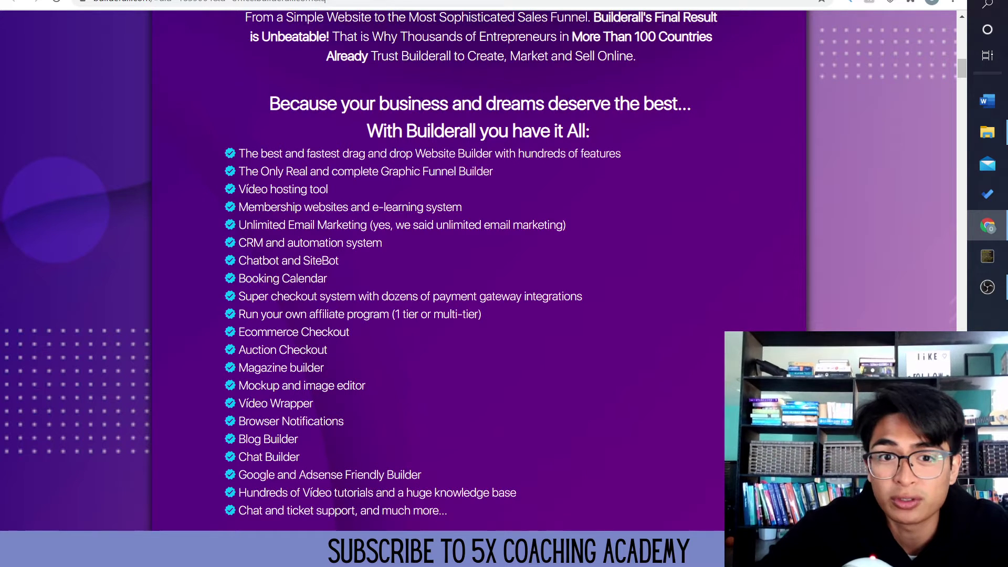
scroll(471, 270, "up", 1)
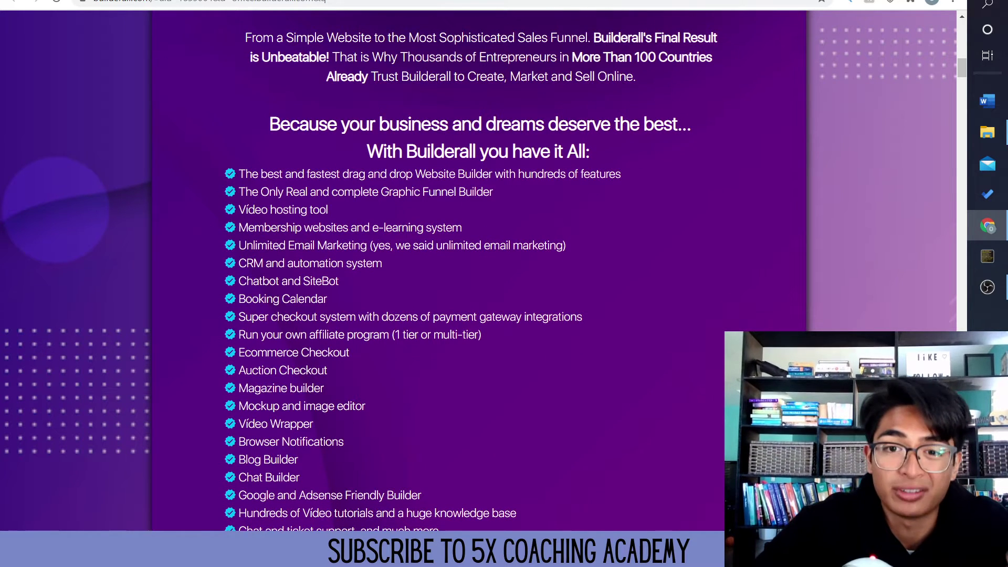
scroll(479, 270, "down", 1)
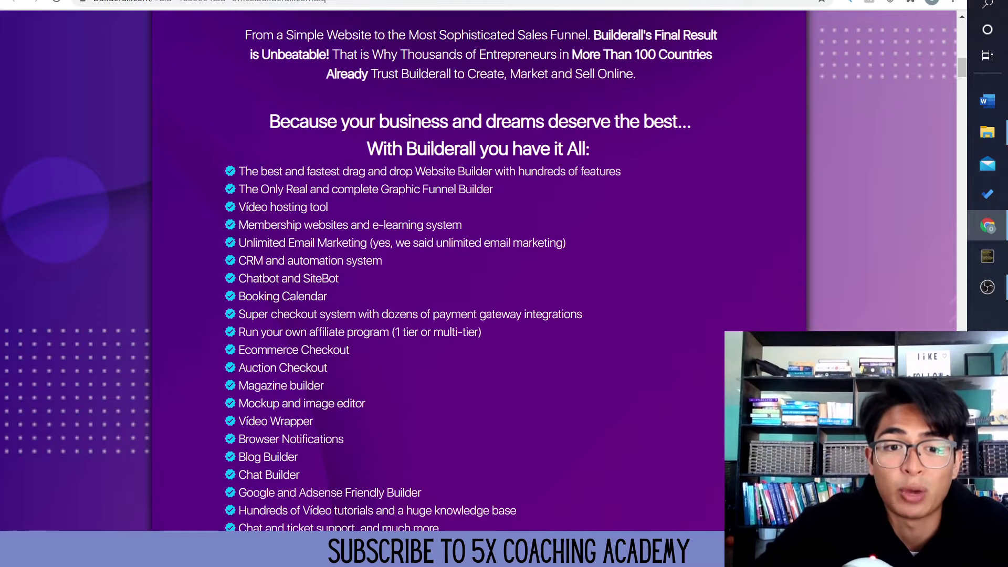
scroll(471, 270, "down", 1)
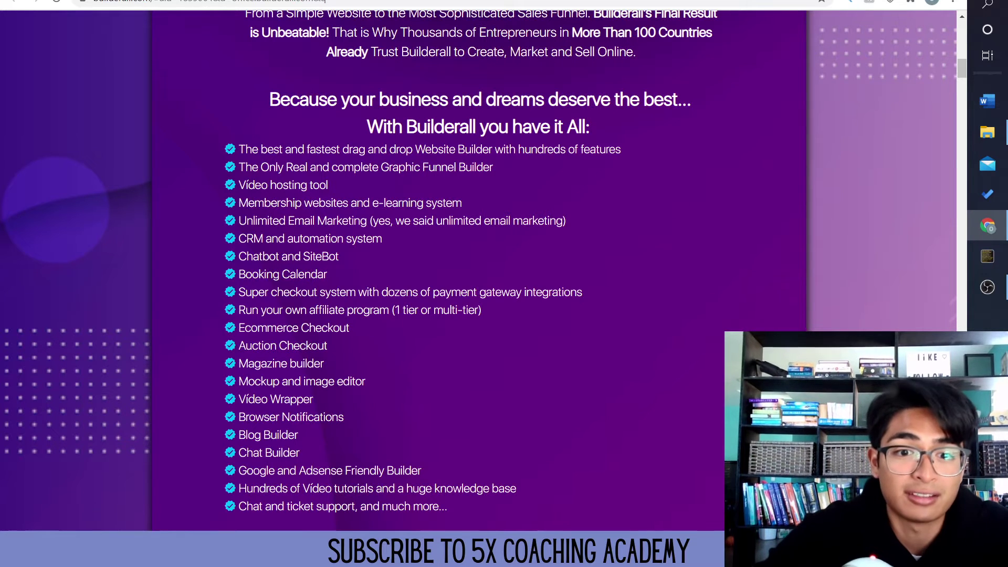
scroll(471, 270, "down", 1)
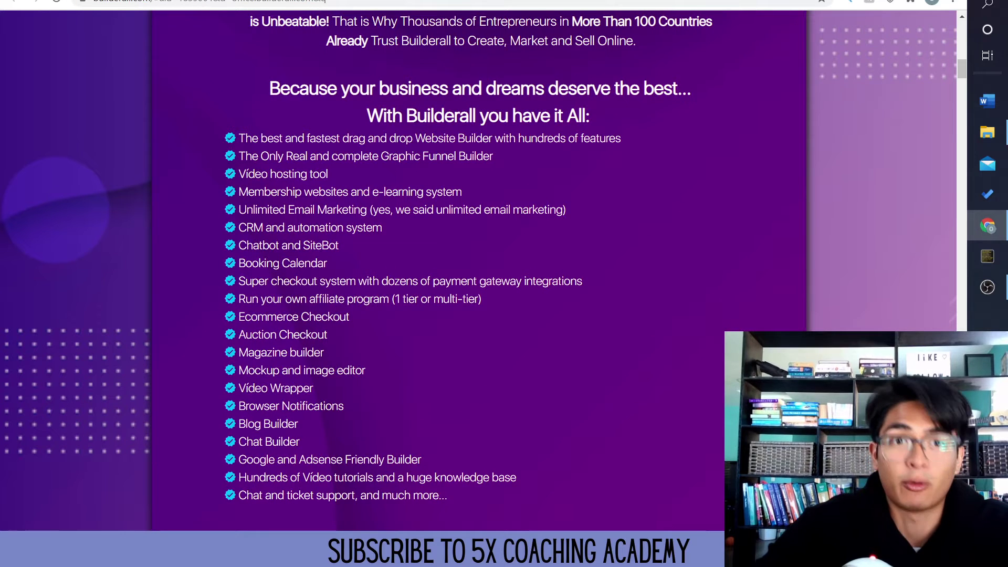
scroll(471, 270, "up", 1)
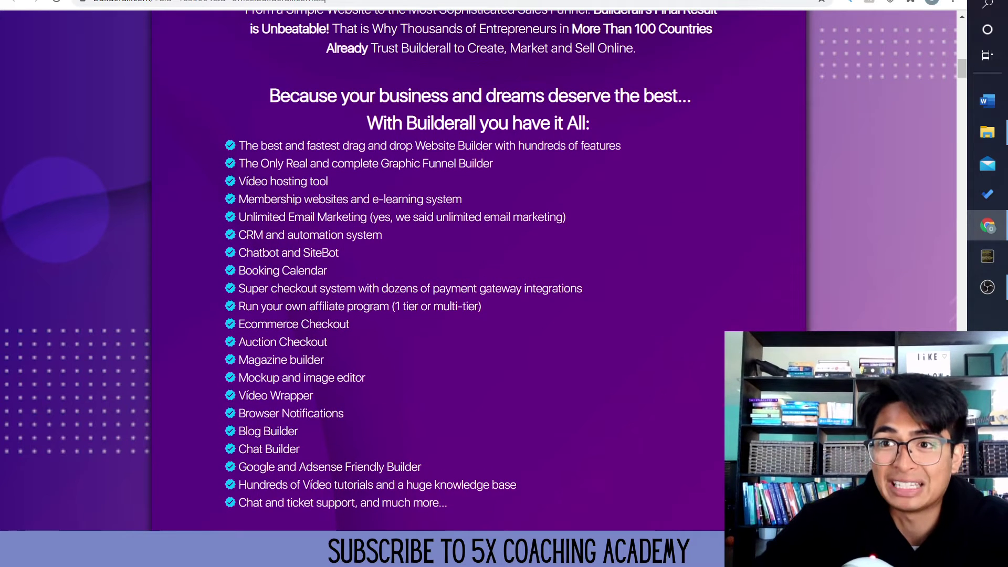
scroll(471, 270, "up", 1)
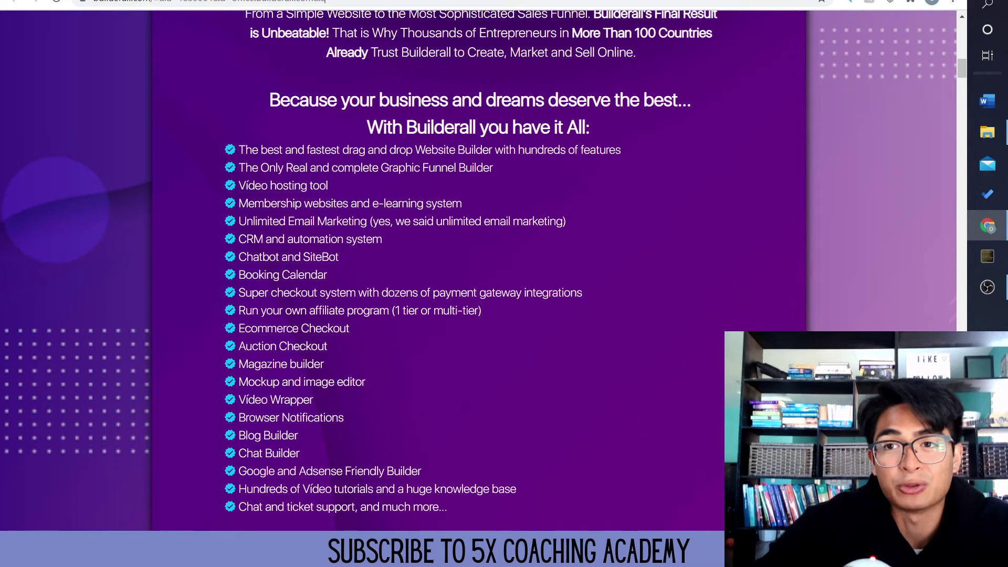
scroll(471, 270, "down", 1)
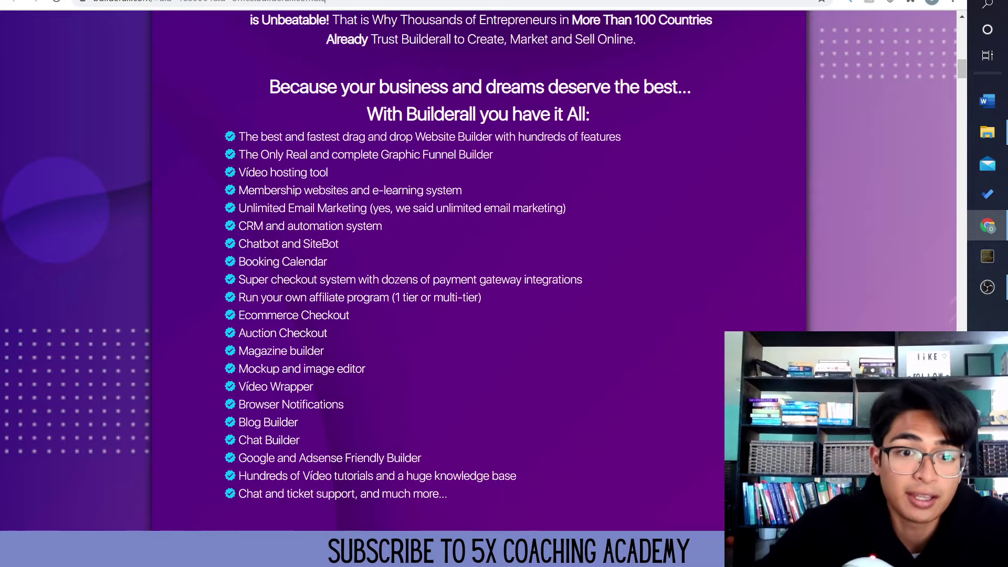
scroll(471, 270, "down", 4)
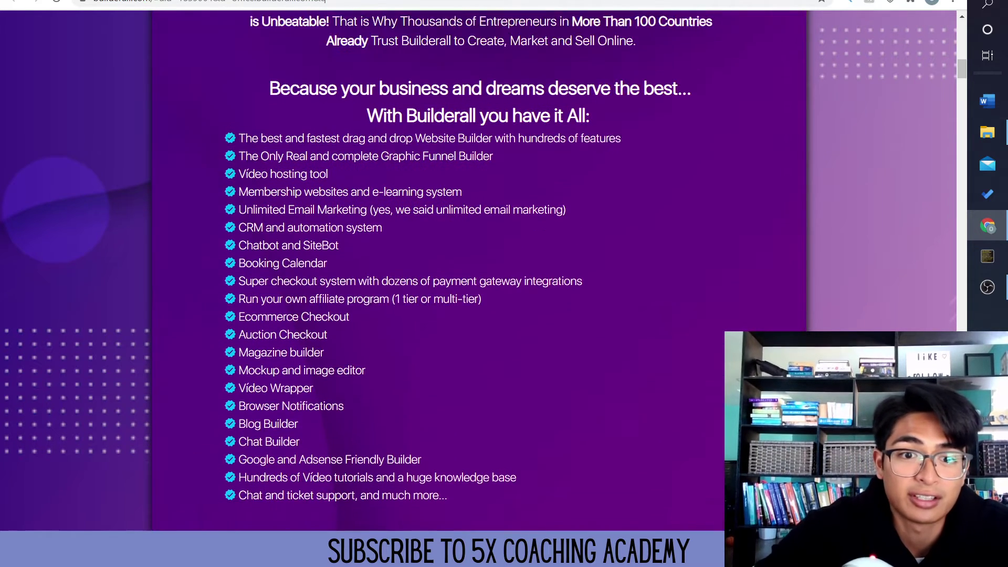
scroll(471, 270, "down", 4)
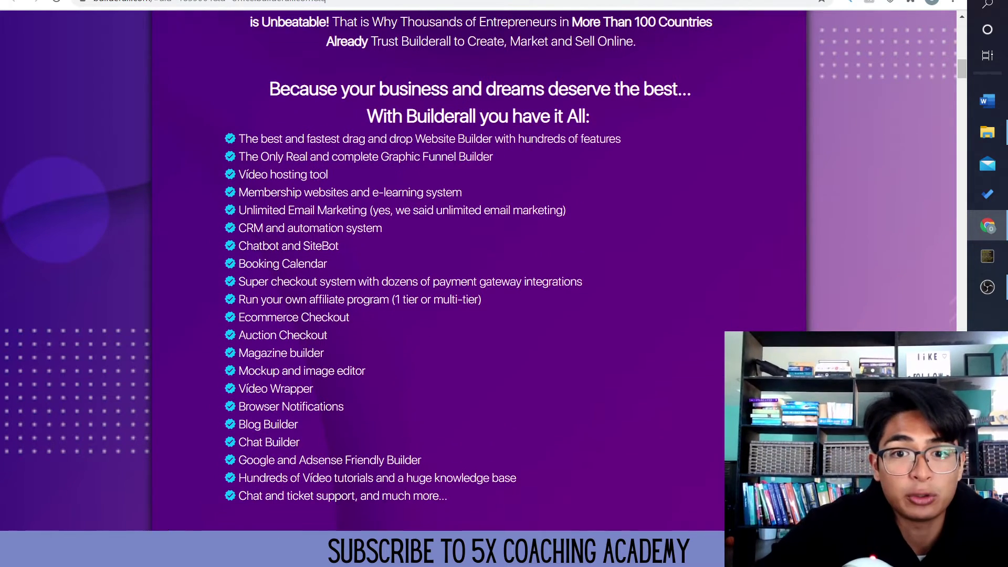
scroll(471, 270, "up", 1)
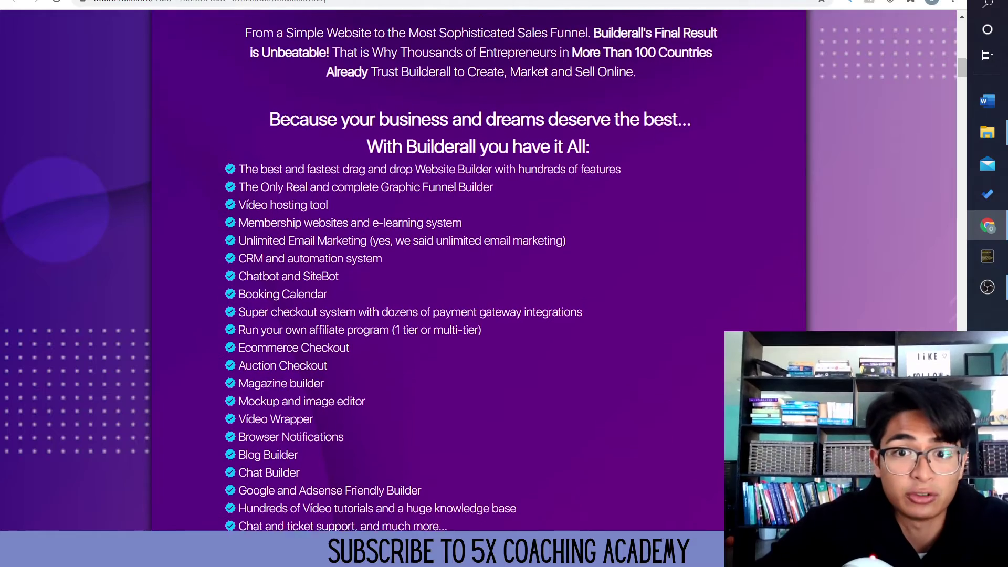
Examine the landing page's cards for the individual Builderall tools, such as email marketing, page accelerators and checkout
scroll(478, 270, "down", 20)
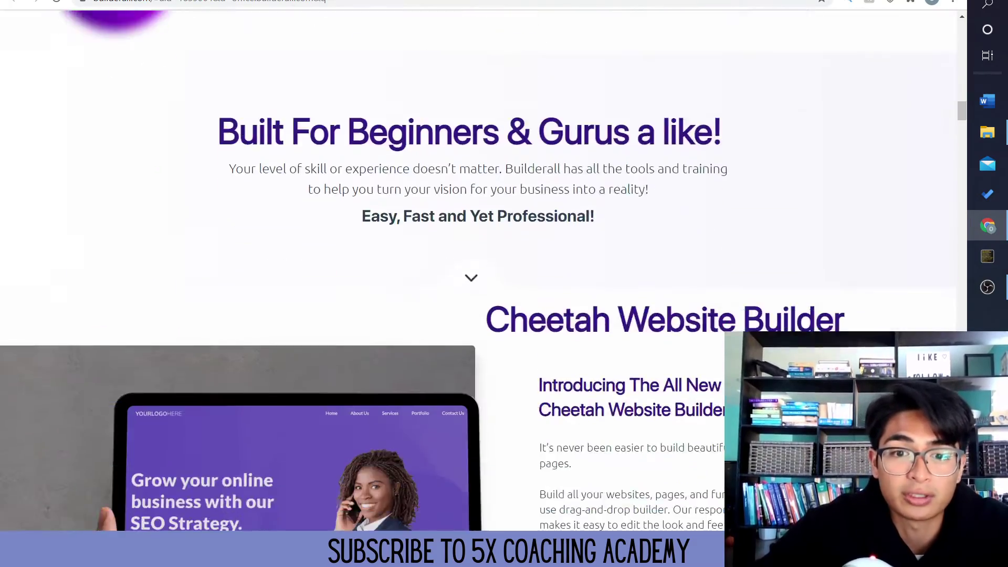
scroll(477, 270, "down", 20)
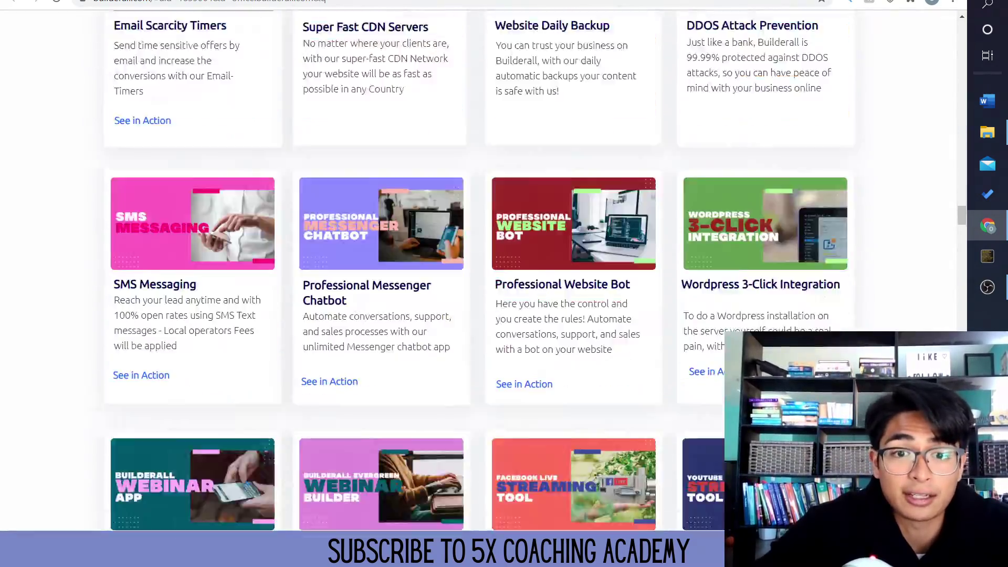
scroll(477, 270, "up", 4)
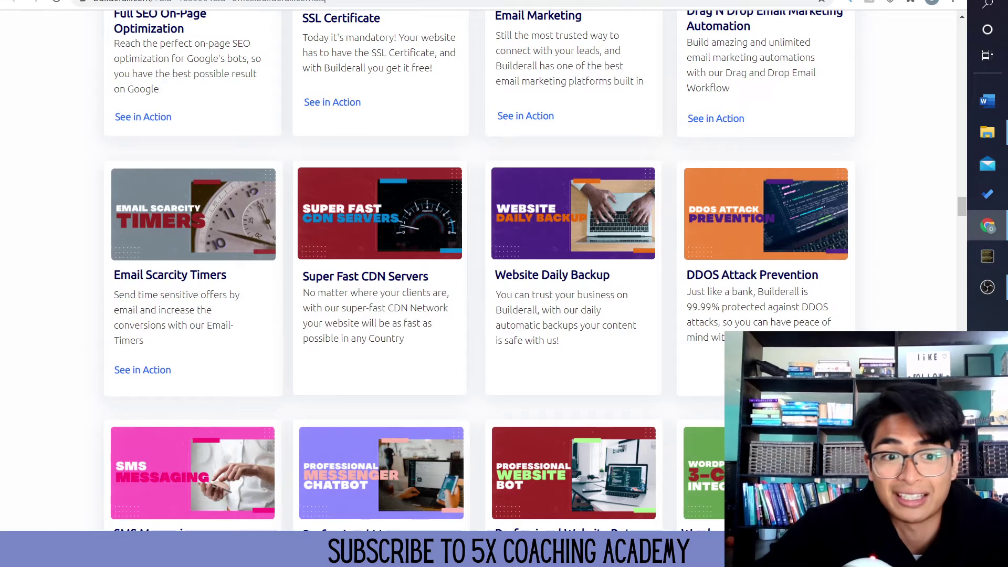
scroll(478, 270, "up", 3)
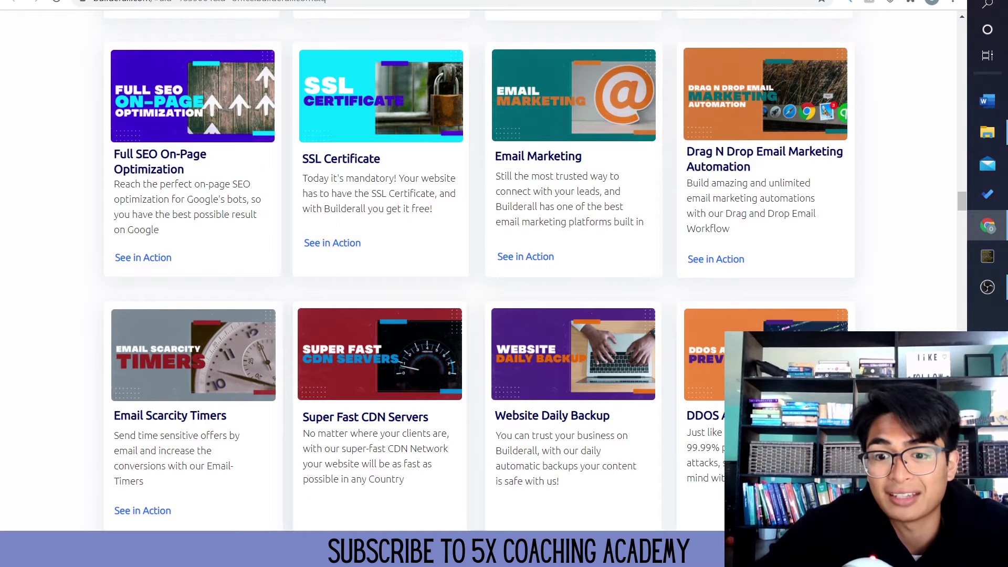
scroll(478, 270, "up", 4)
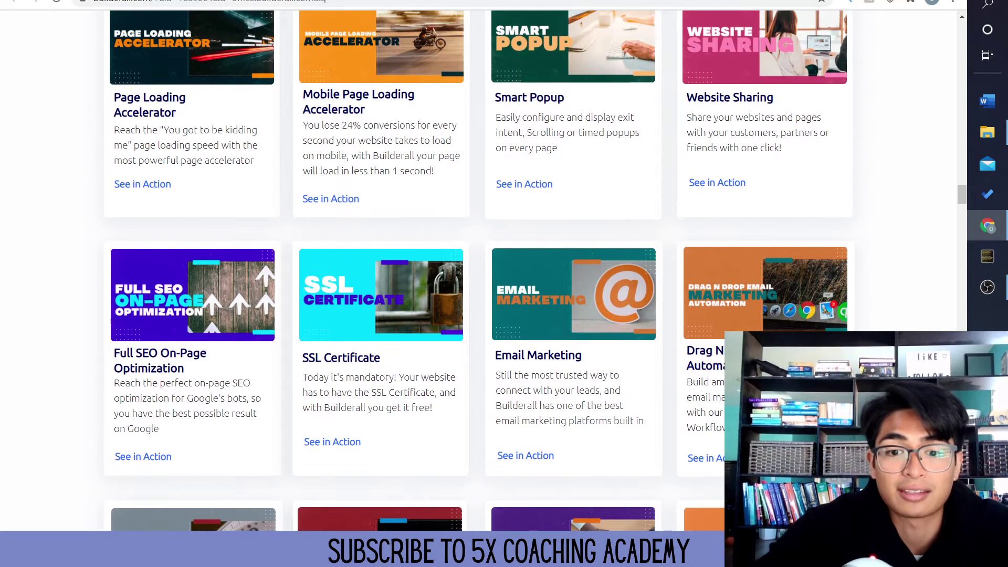
scroll(478, 270, "up", 1)
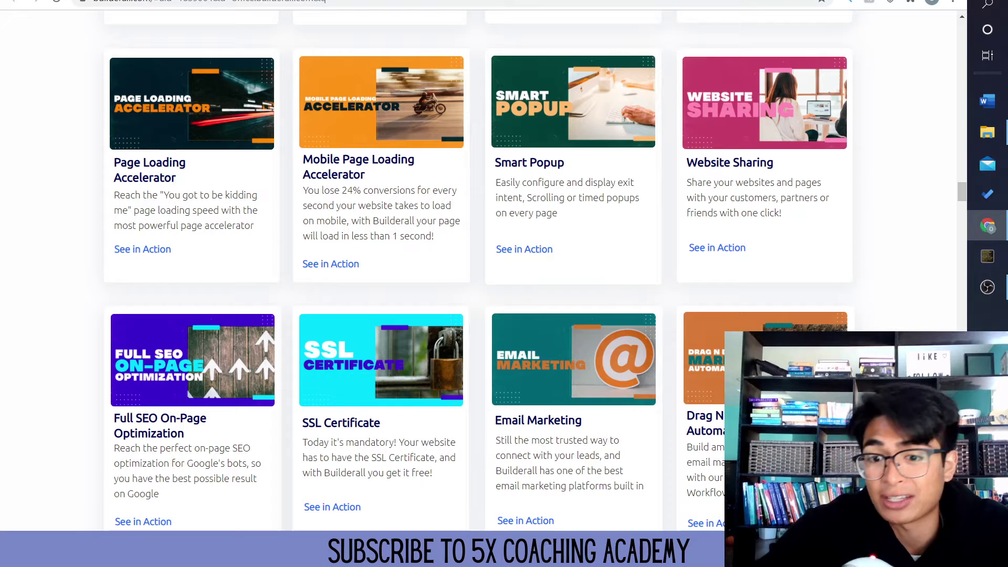
scroll(478, 270, "up", 2)
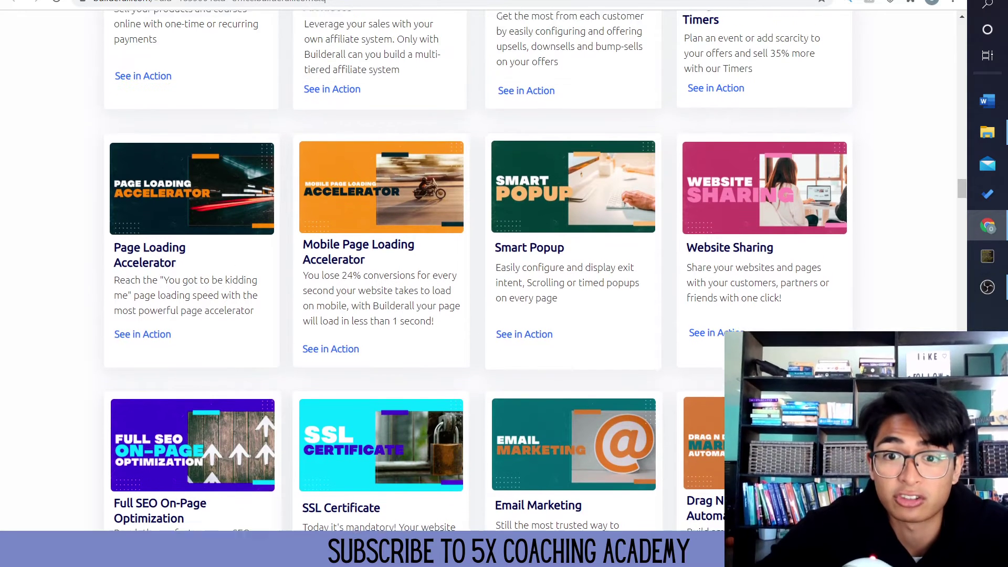
scroll(478, 270, "up", 4)
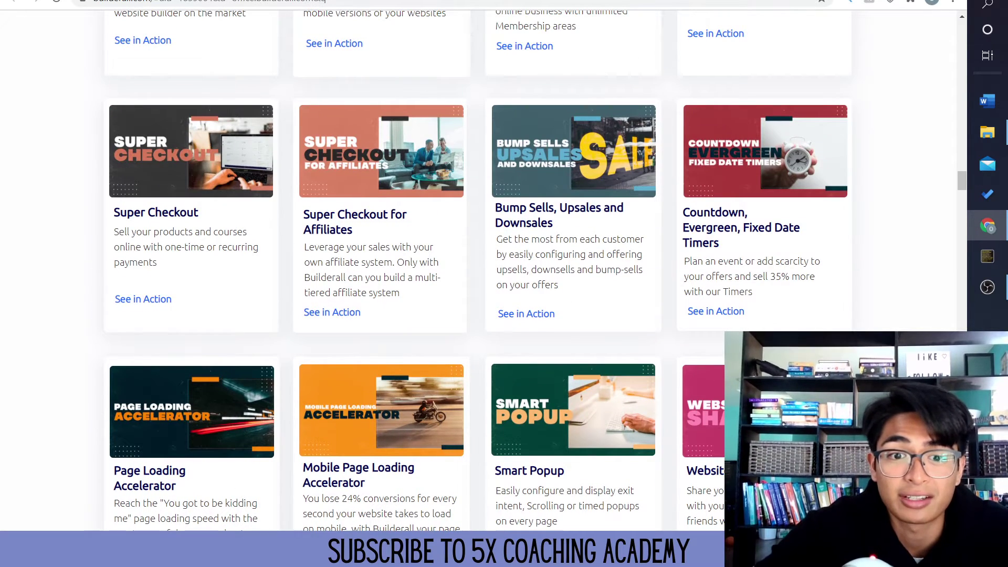
scroll(477, 270, "up", 6)
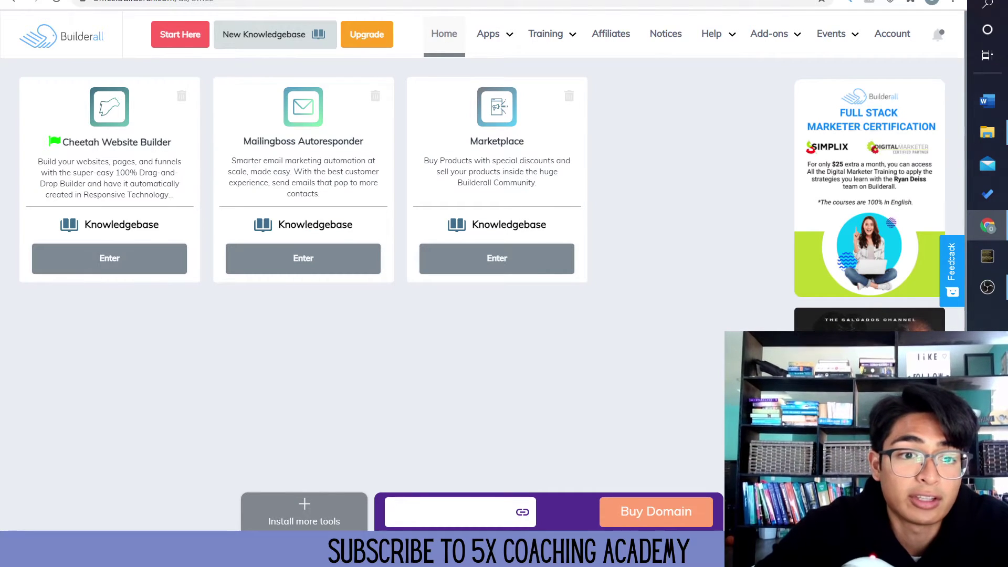
Enter the Cheetah Website Builder from the Builderall dashboard and switch to its editor page
left_click(109, 258)
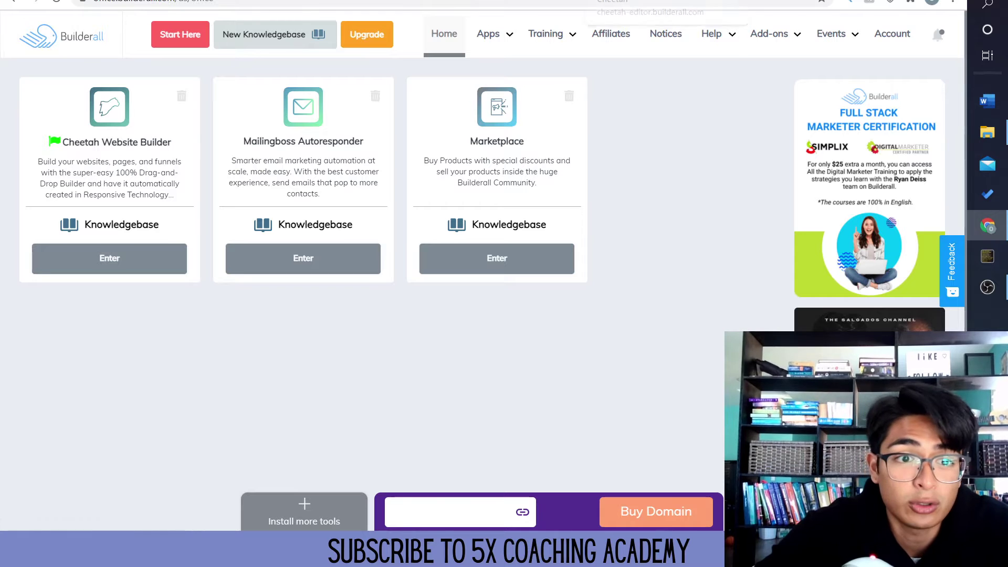
left_click(630, 1)
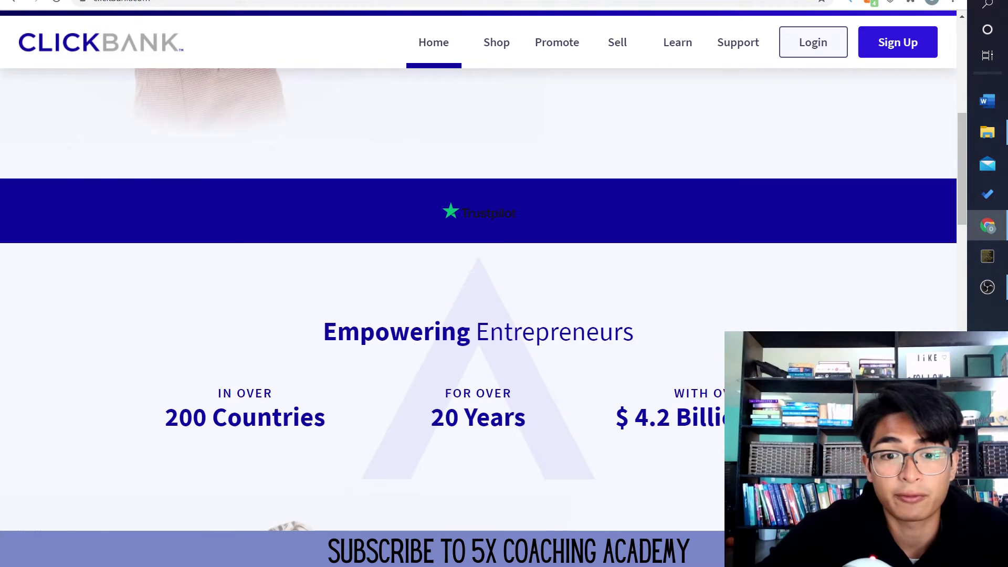
Look over the affiliate and seller sections on the ClickBank home page
scroll(473, 289, "down", 8)
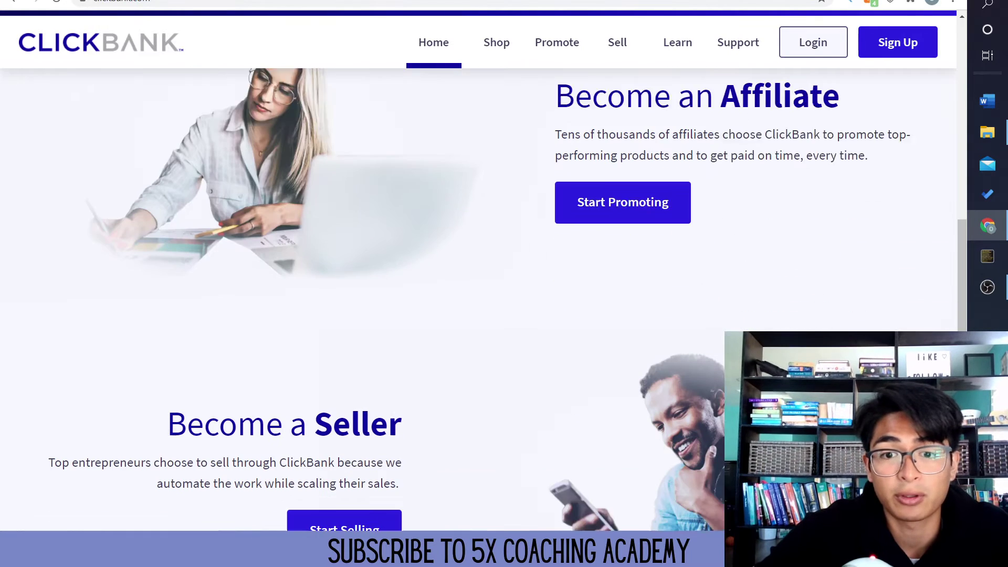
scroll(504, 299, "up", 1)
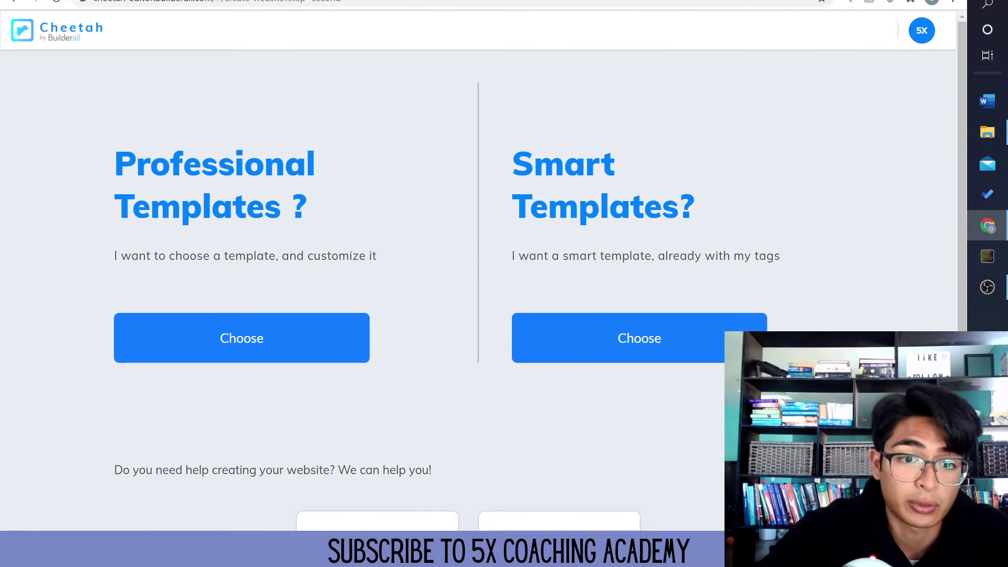
Choose Professional Templates for the new Cheetah website and browse the template categories and previews
left_click(241, 338)
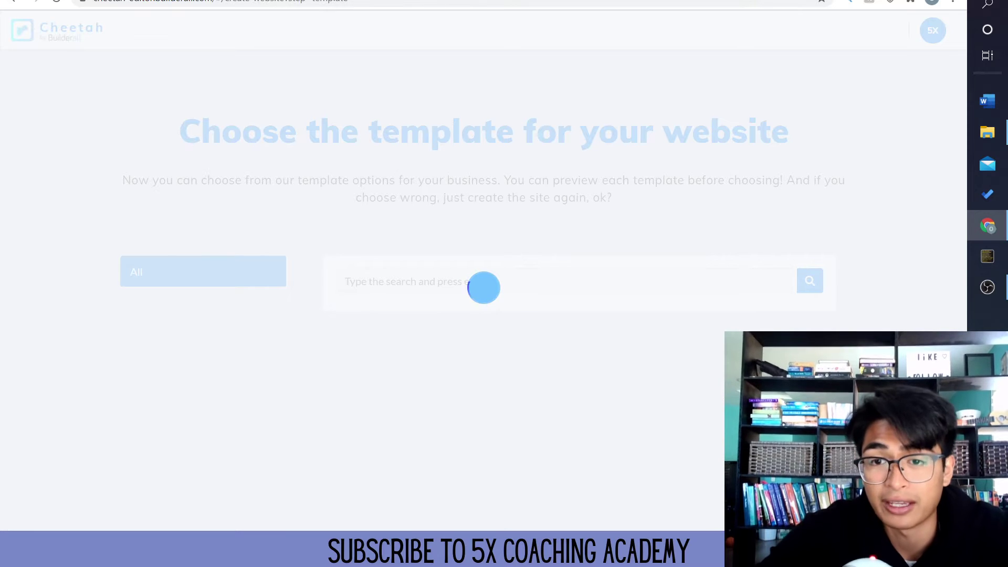
scroll(397, 232, "down", 1)
scroll(398, 231, "down", 4)
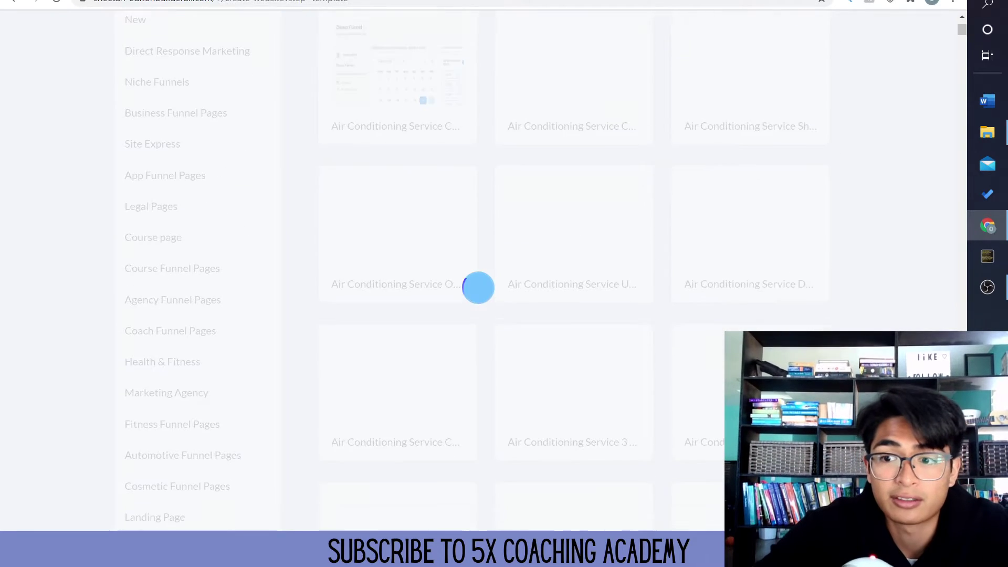
scroll(398, 231, "up", 2)
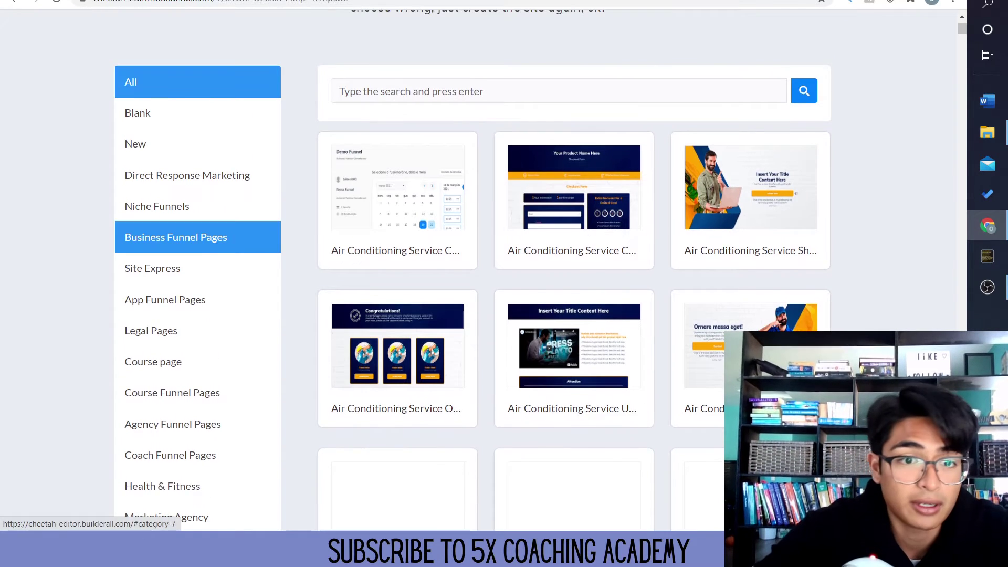
scroll(158, 231, "down", 1)
scroll(158, 271, "down", 1)
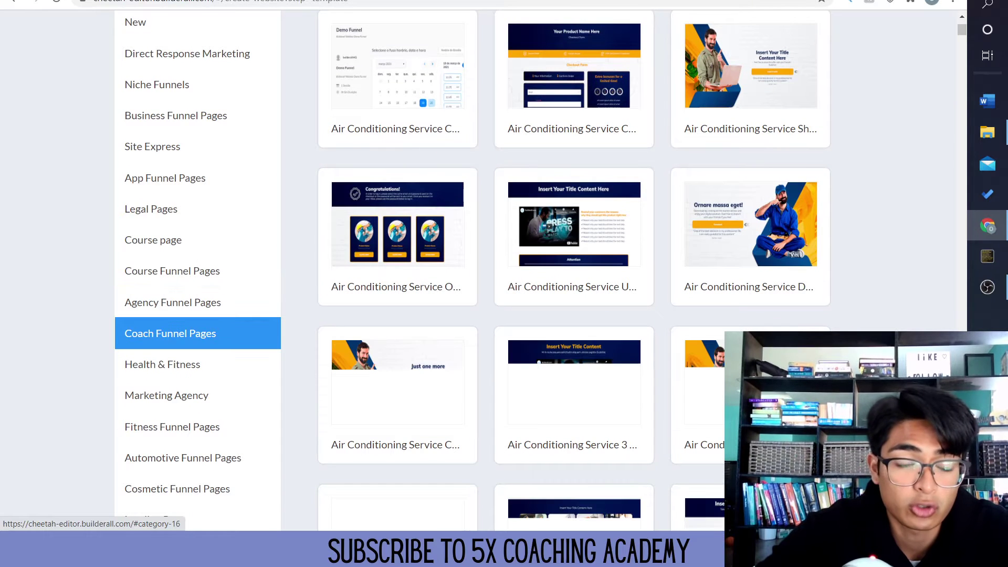
scroll(158, 334, "down", 1)
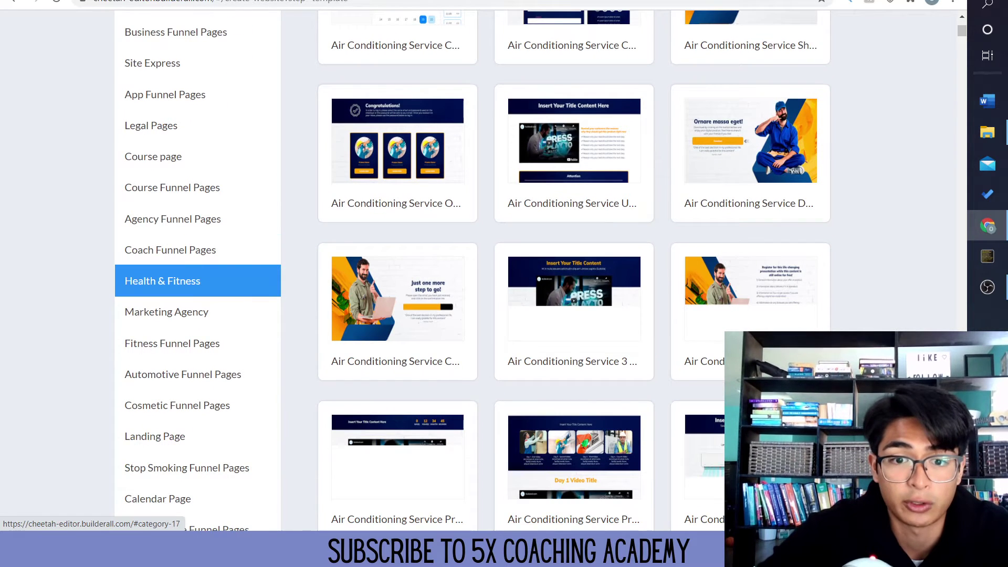
scroll(158, 283, "down", 1)
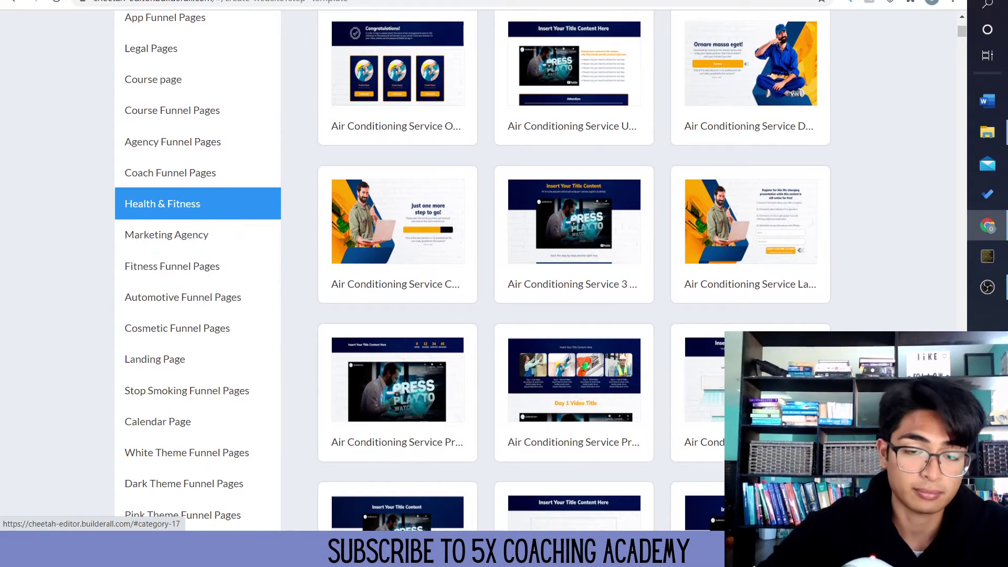
Search the website templates for "landing page" and browse the matching designs
scroll(477, 271, "down", 3)
scroll(477, 271, "down", 8)
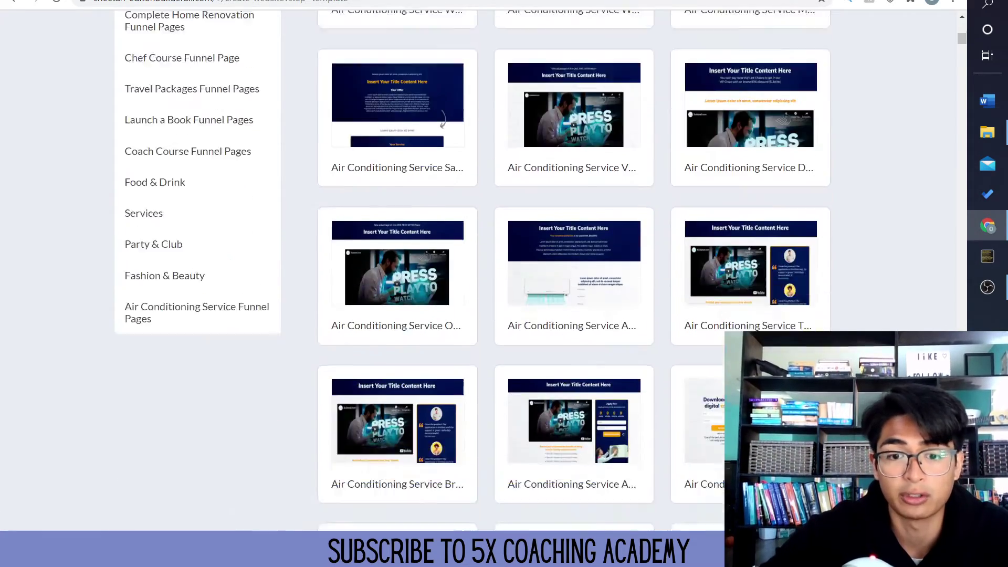
scroll(478, 271, "up", 5)
scroll(478, 271, "up", 15)
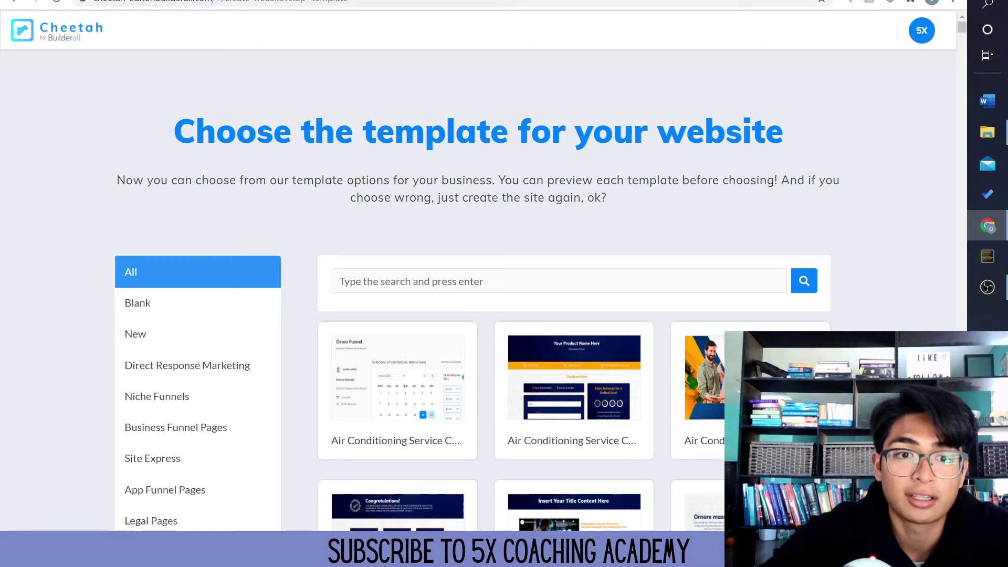
type("nding page")
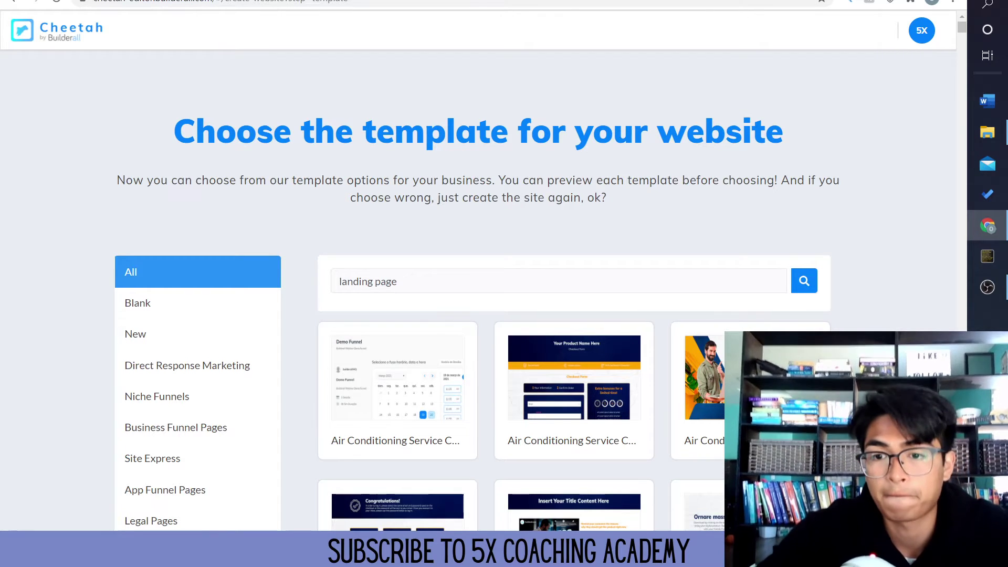
key("Return")
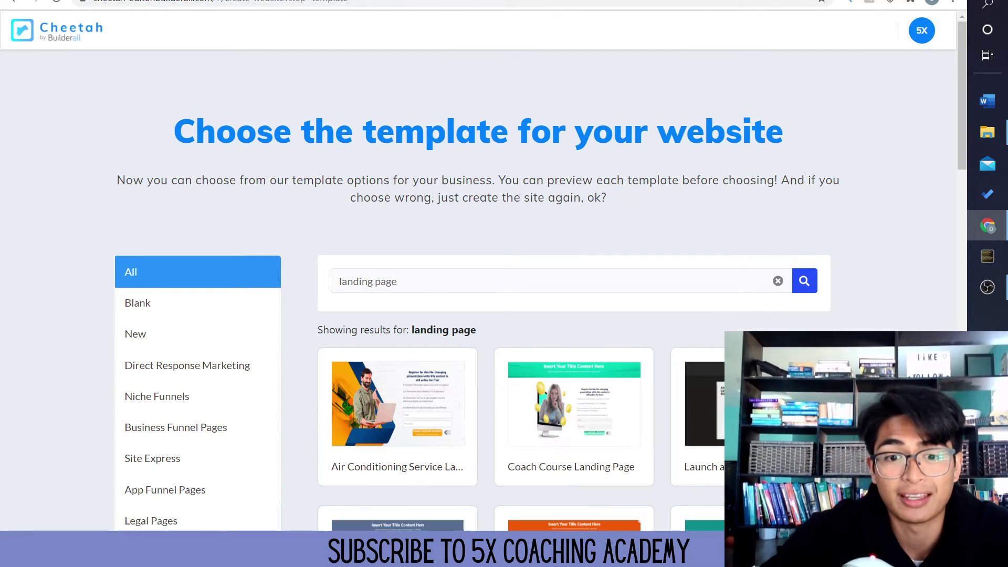
scroll(478, 284, "down", 5)
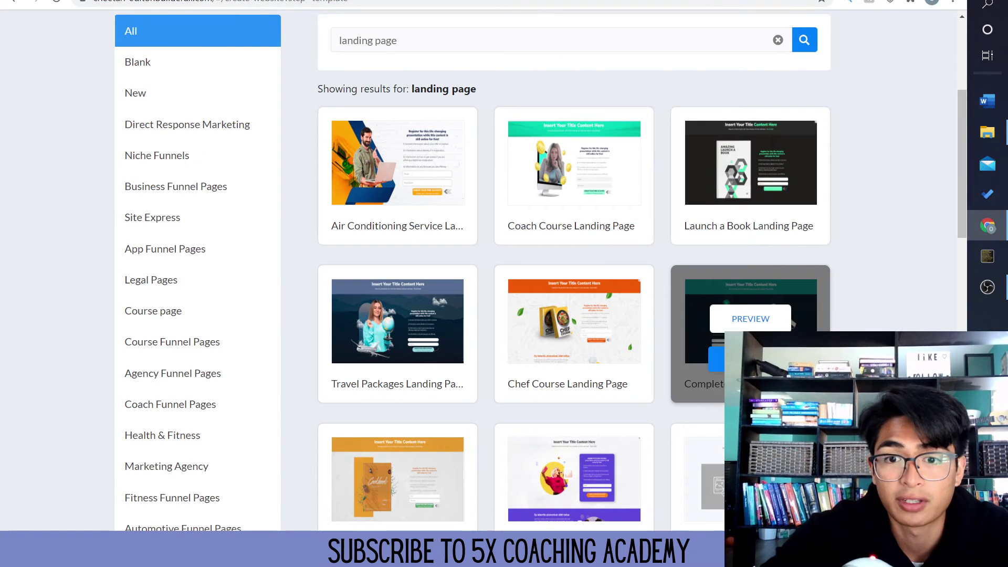
scroll(541, 270, "down", 1)
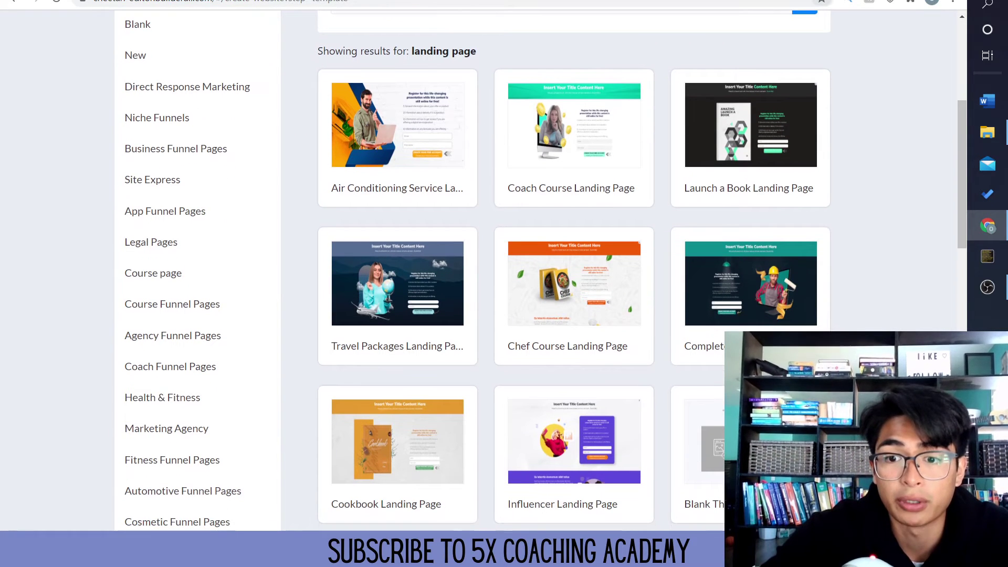
Preview the Launch a Book Landing Page template, look over its sections and sign-up form, and close the preview
mouse_move(750, 137)
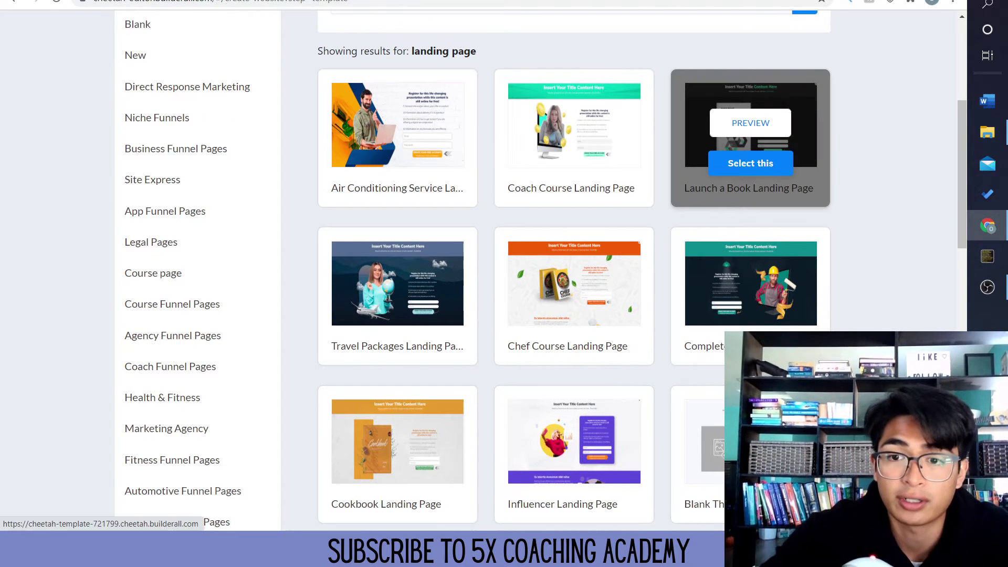
left_click(750, 123)
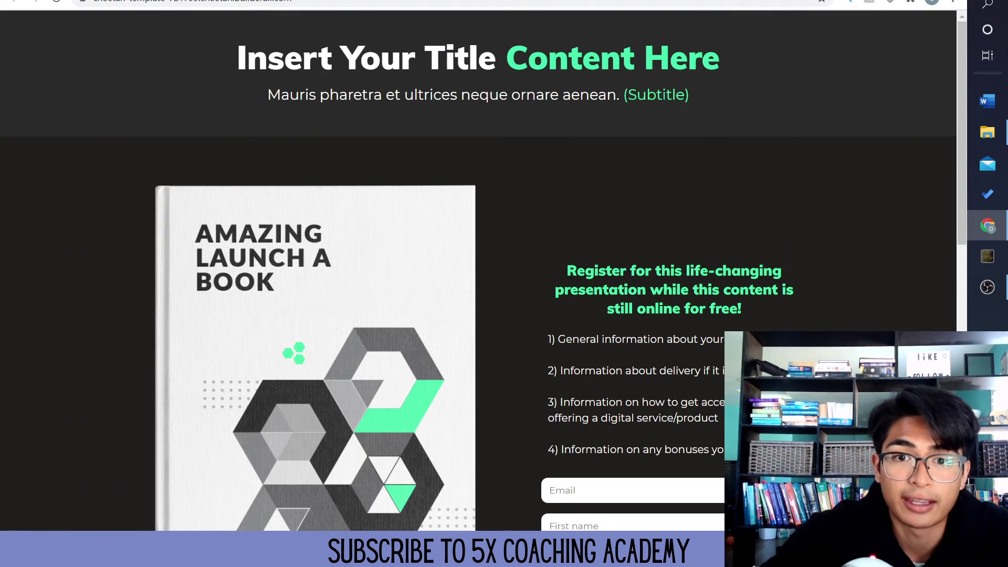
scroll(479, 270, "down", 9)
scroll(479, 270, "up", 6)
scroll(479, 270, "down", 10)
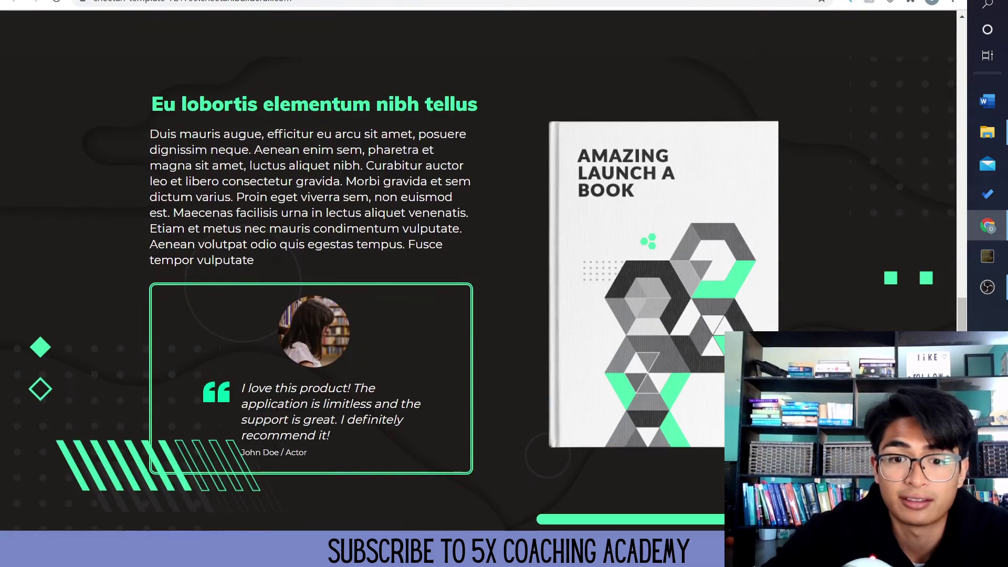
scroll(478, 270, "up", 8)
scroll(477, 271, "down", 3)
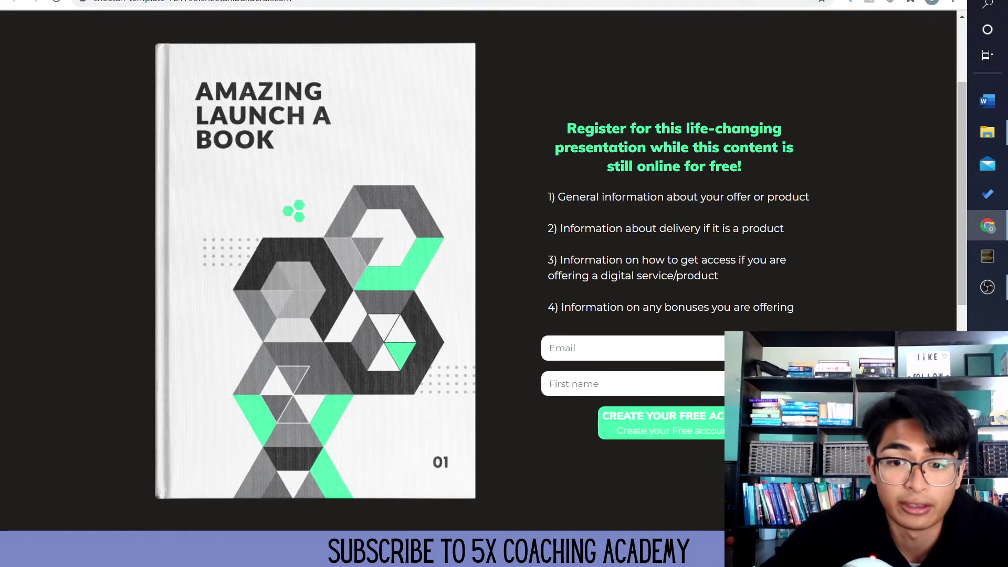
scroll(478, 271, "down", 1)
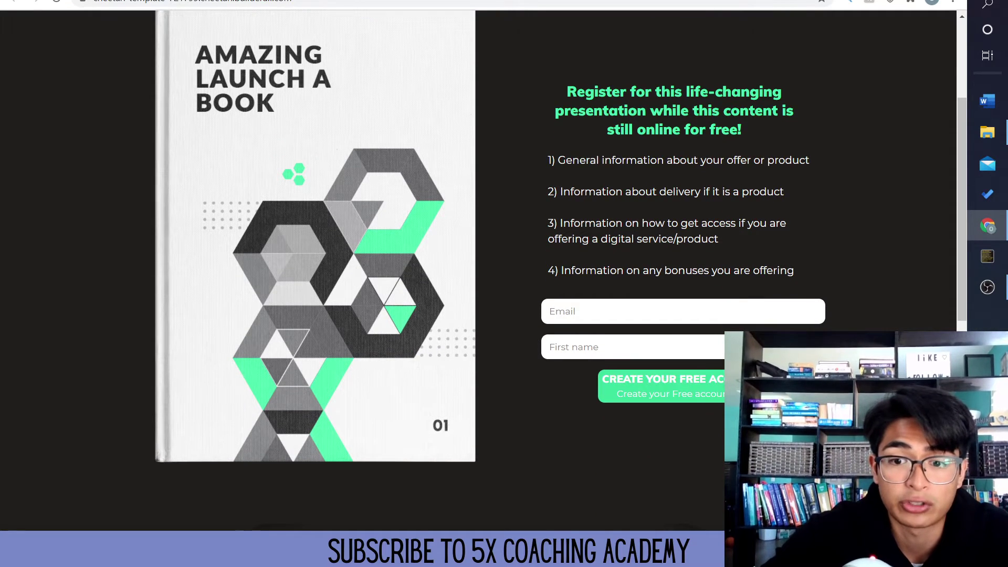
scroll(477, 270, "down", 9)
scroll(477, 271, "up", 12)
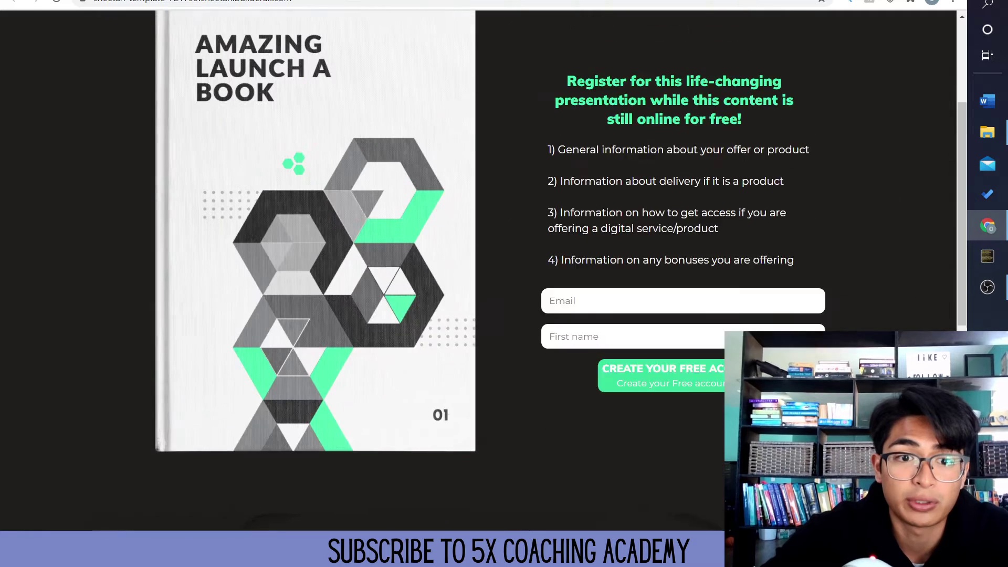
scroll(478, 271, "down", 12)
scroll(477, 271, "up", 10)
key("ctrl+w")
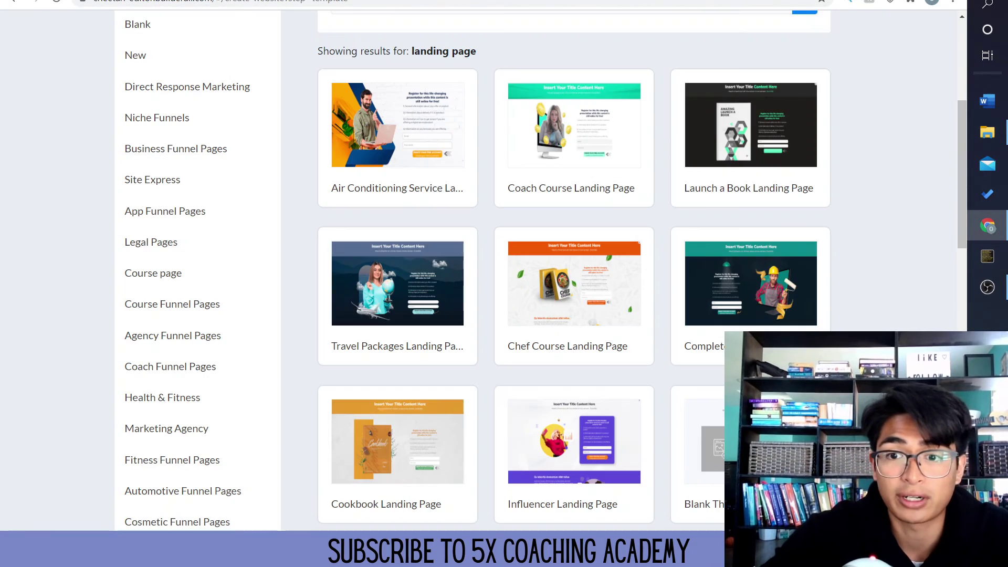
Select the Launch a Book Landing Page template for the new website
mouse_move(751, 138)
left_click(751, 163)
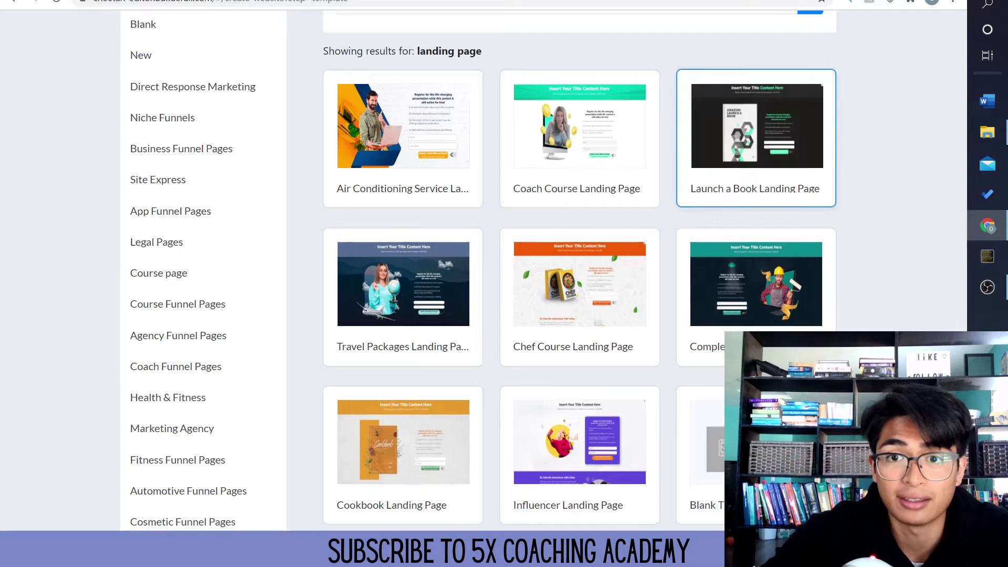
left_click(554, 329)
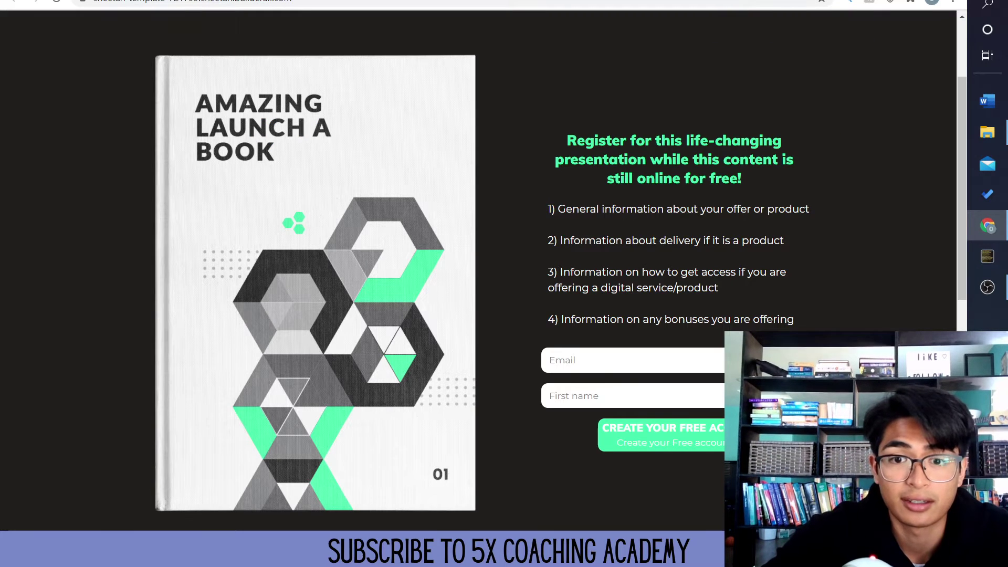
scroll(479, 270, "down", 1)
Look through ClickBank's Business / Investing offers and open the "#1 Stock Investing Club" offer
scroll(478, 284, "down", 8)
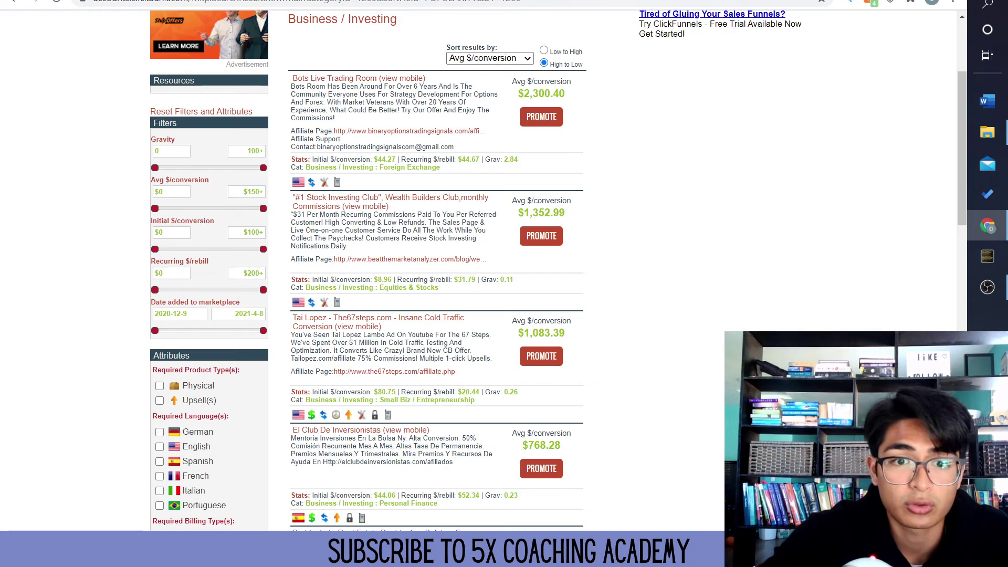
scroll(410, 316, "up", 2)
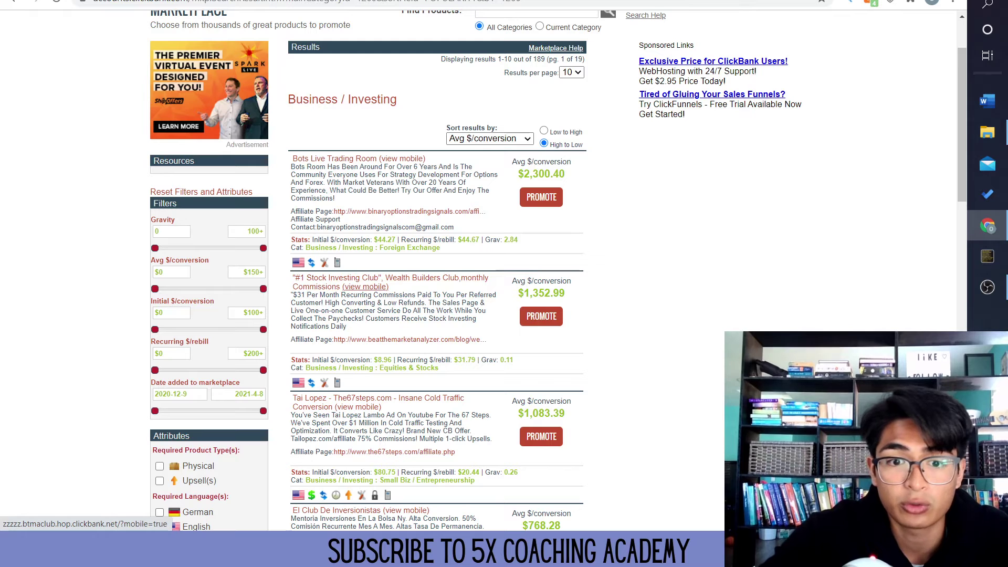
left_click(389, 278)
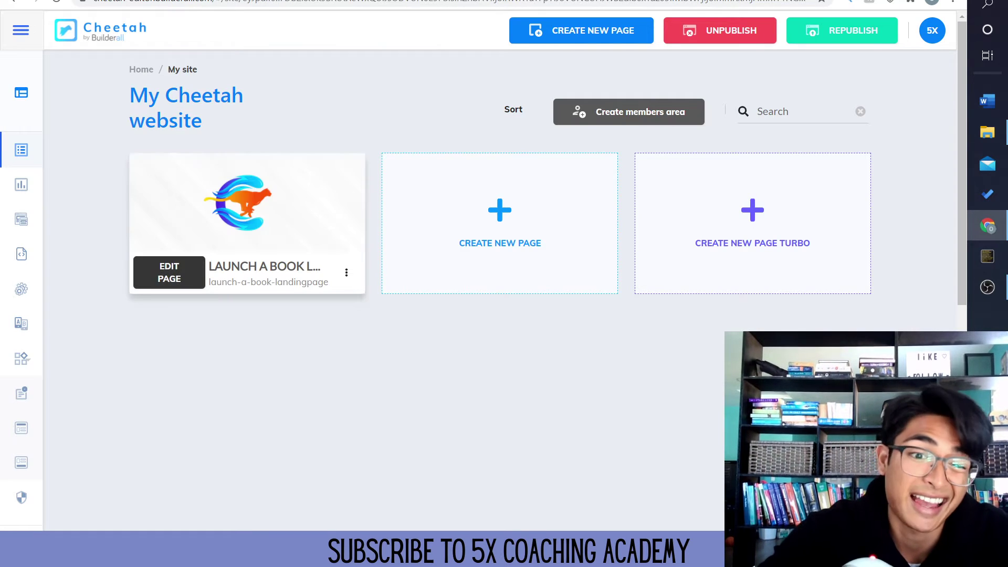
Open the website's Launch a Book landing page for editing
left_click(166, 272)
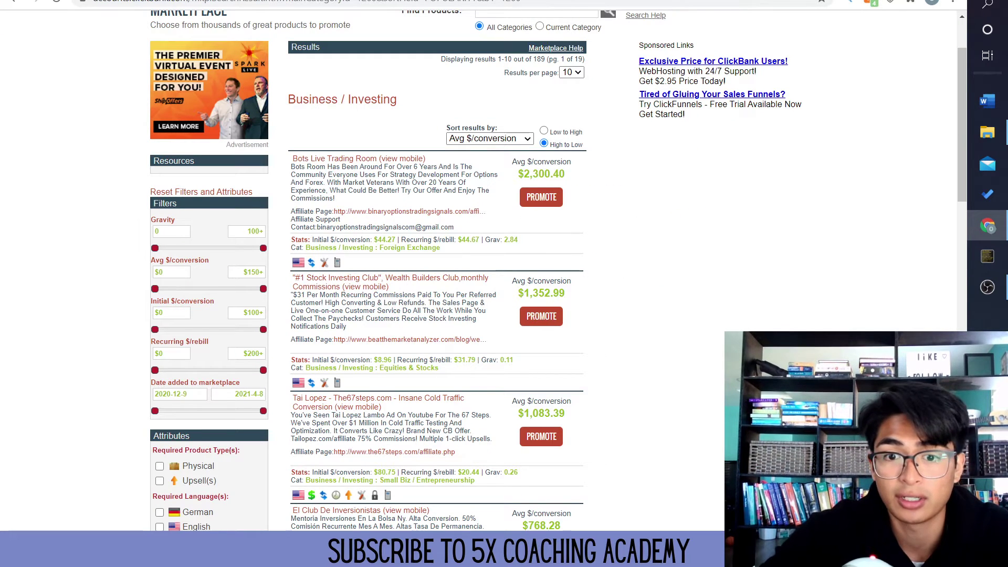
Check the Stock Investing Club offer's average earnings per conversion and compare its Wealth Builders Club sales page with the Cheetah landing page
left_click_drag(518, 293, 567, 293)
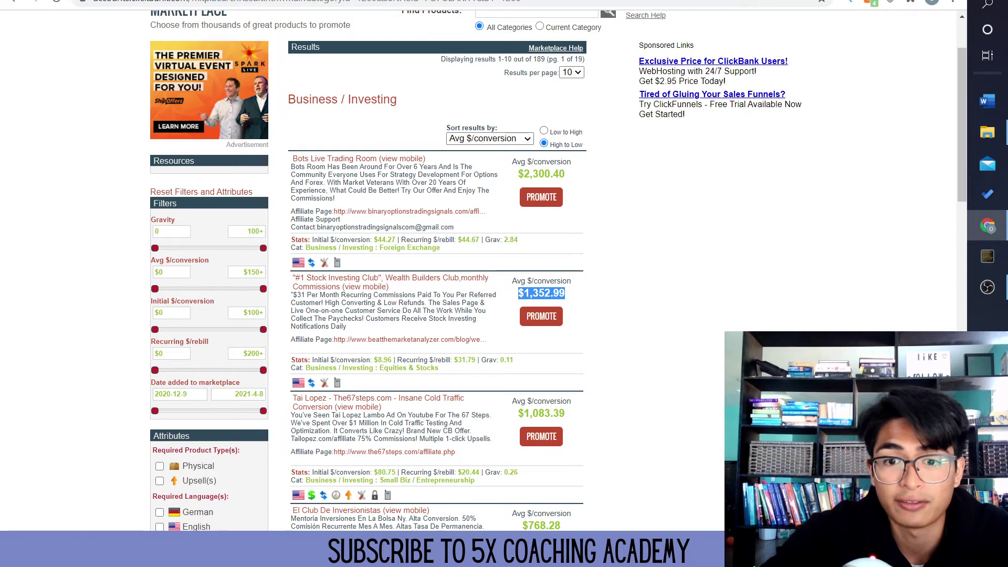
left_click(567, 293)
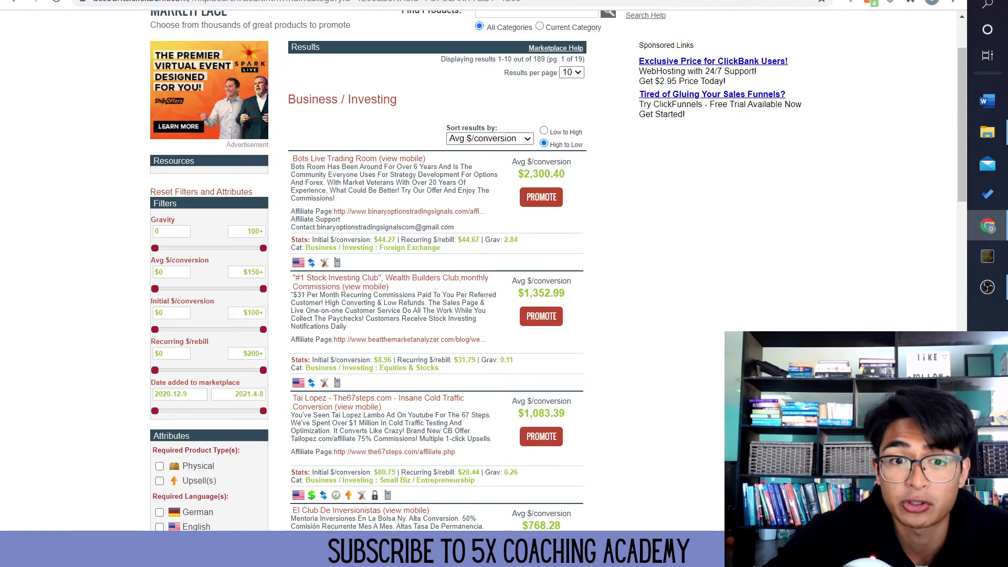
key("ctrl+Tab")
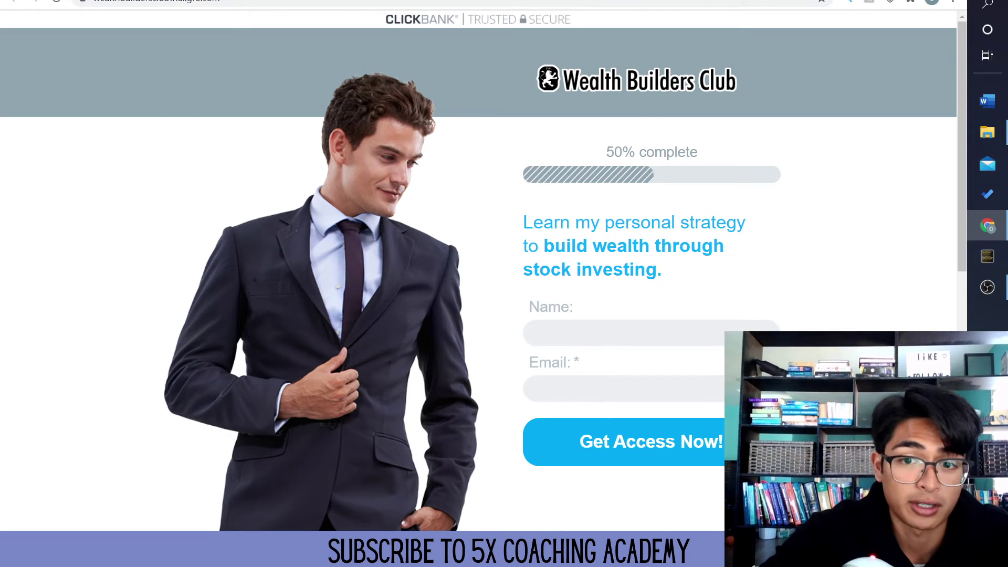
scroll(483, 270, "down", 10)
scroll(484, 269, "up", 10)
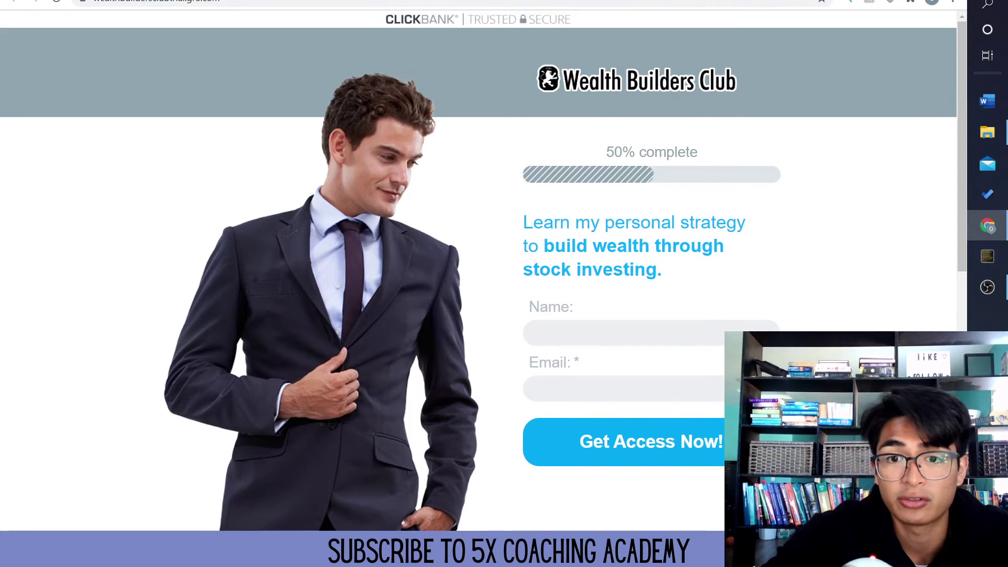
scroll(484, 270, "down", 4)
scroll(484, 270, "up", 1)
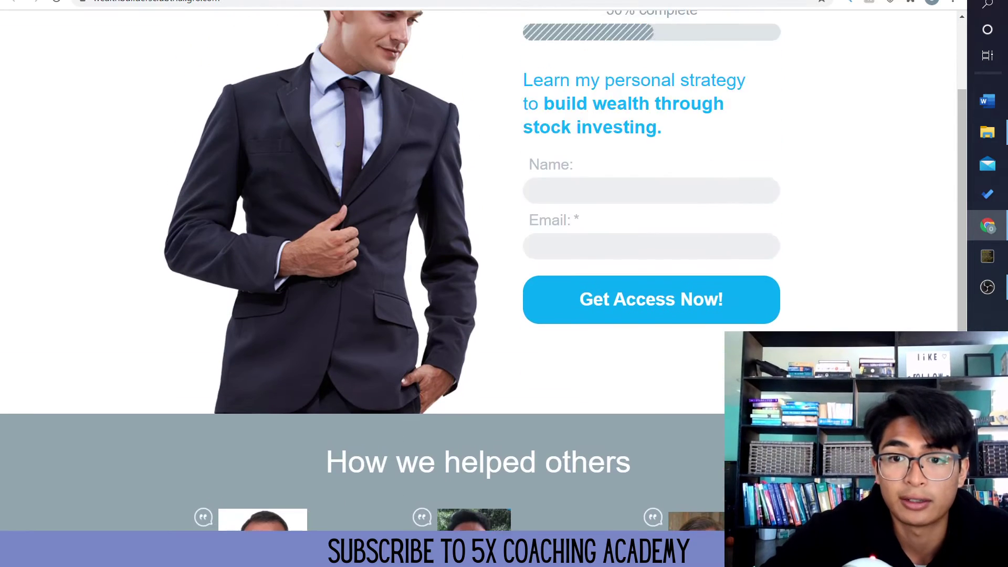
scroll(484, 270, "up", 3)
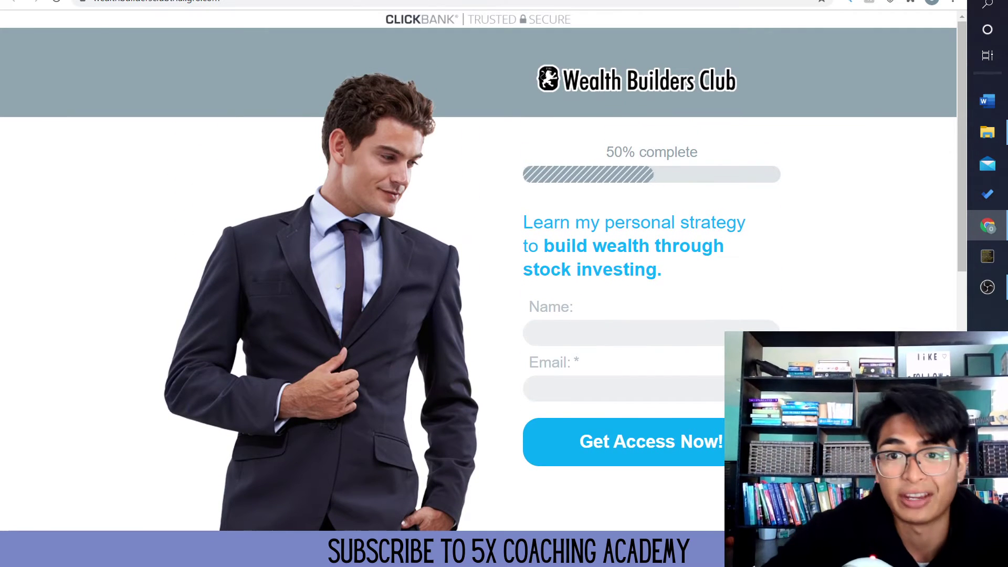
key("ctrl+Tab")
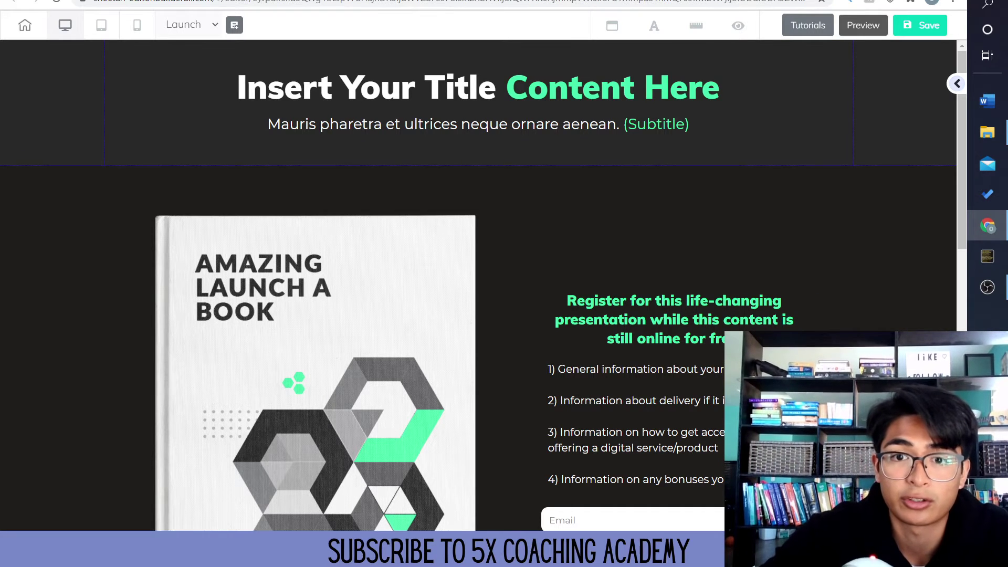
key("ctrl+shift+Tab")
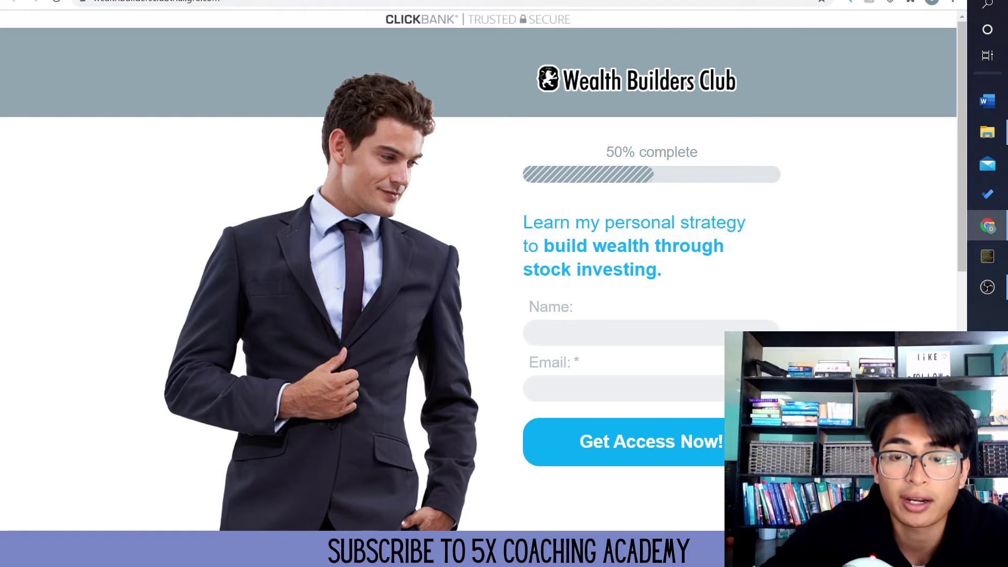
key("ctrl+Tab")
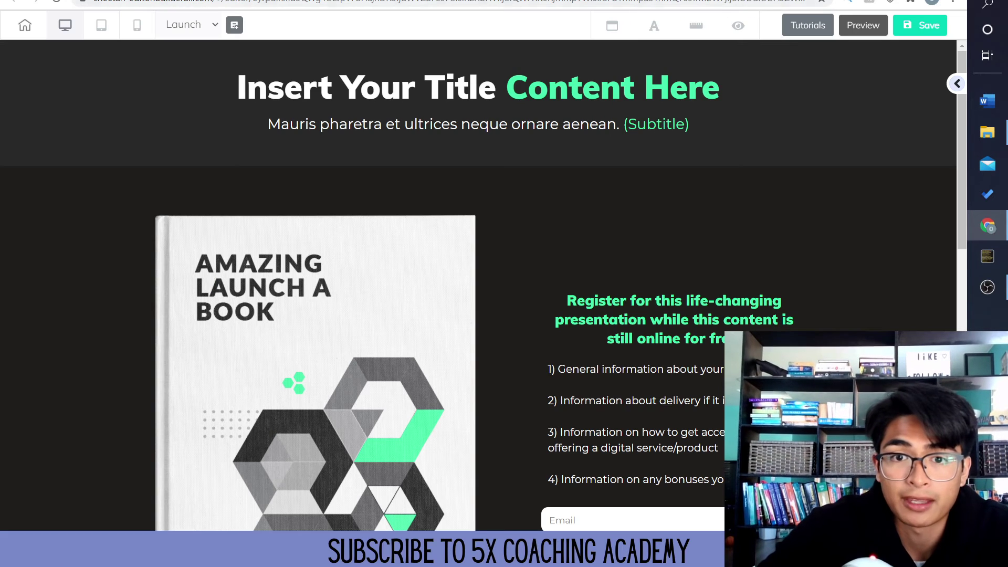
Replace the landing page's main title with "The Easiest Way To Get Started With Investing"
double_click(396, 79)
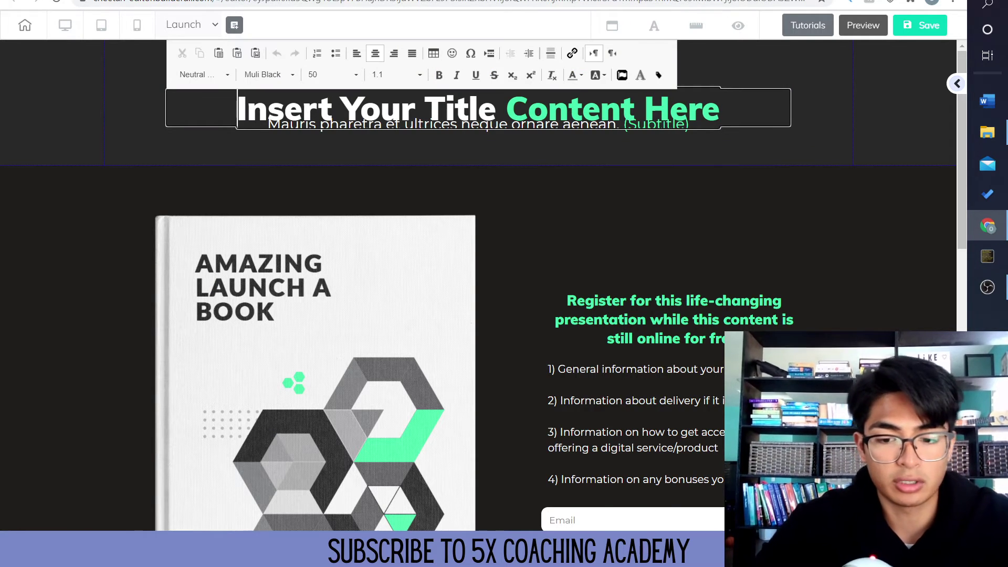
key("ctrl+a")
type("The")
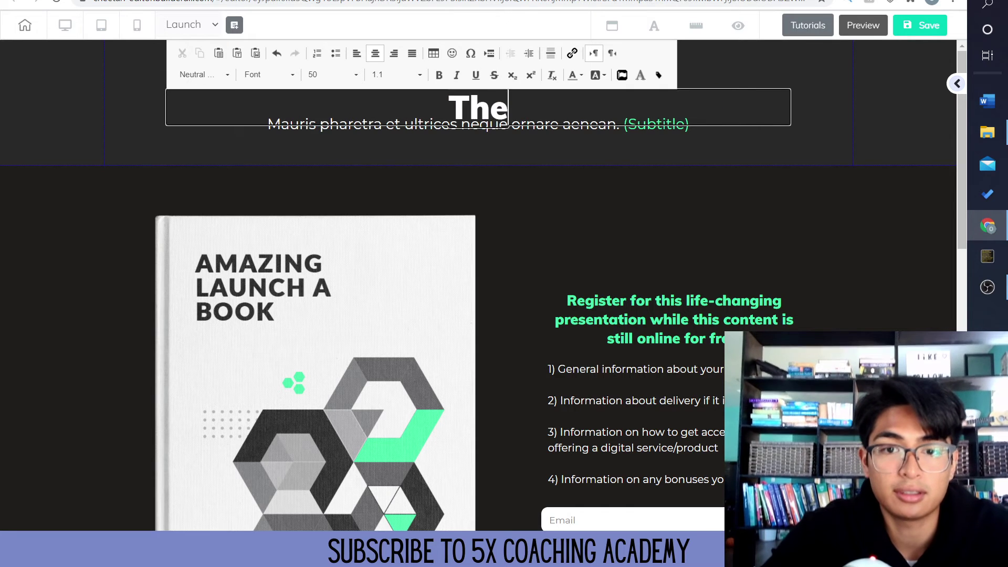
type(" Easiest ")
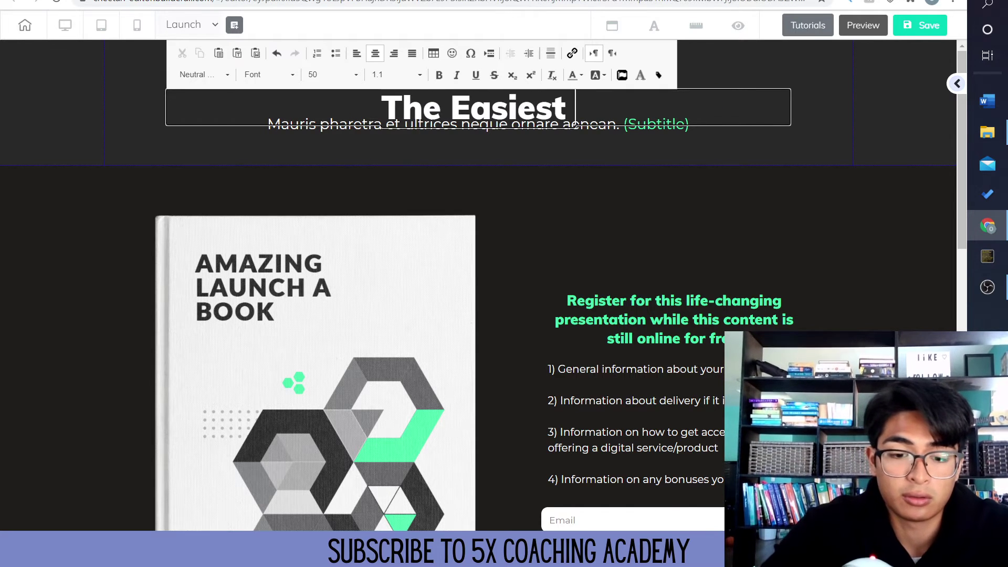
type("Wat")
key("BackSpace")
type("y")
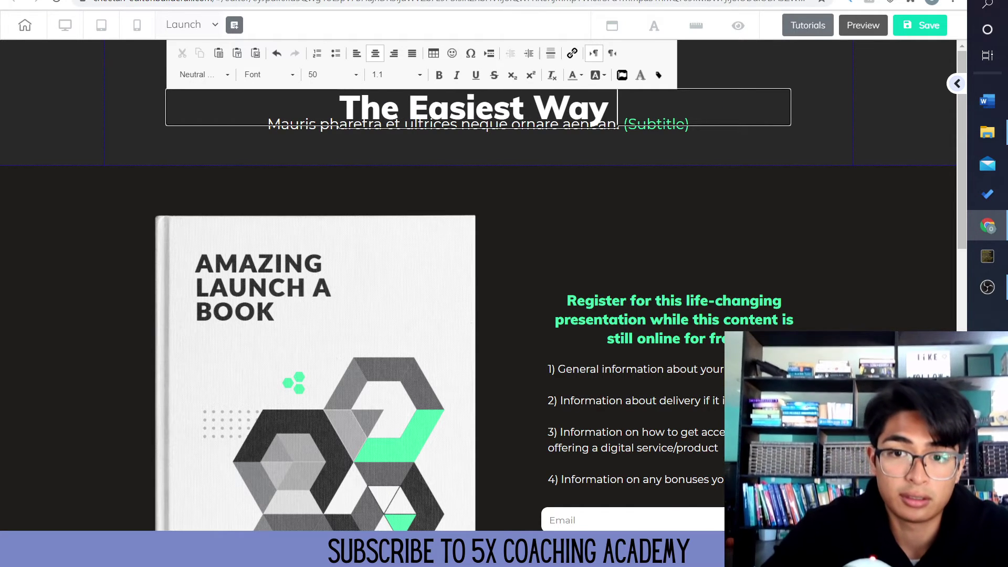
type(" To Get")
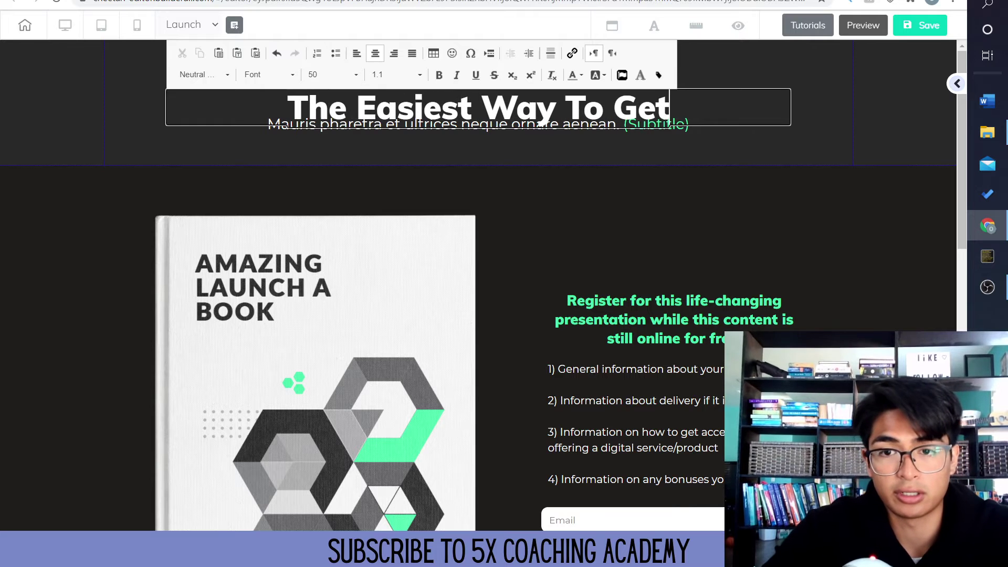
type(" Started With")
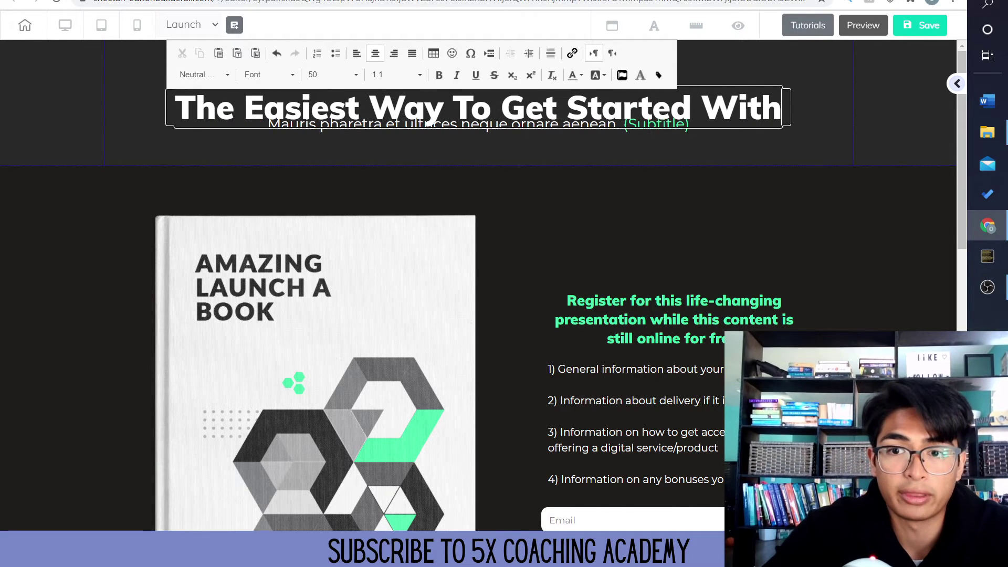
type(" Investing")
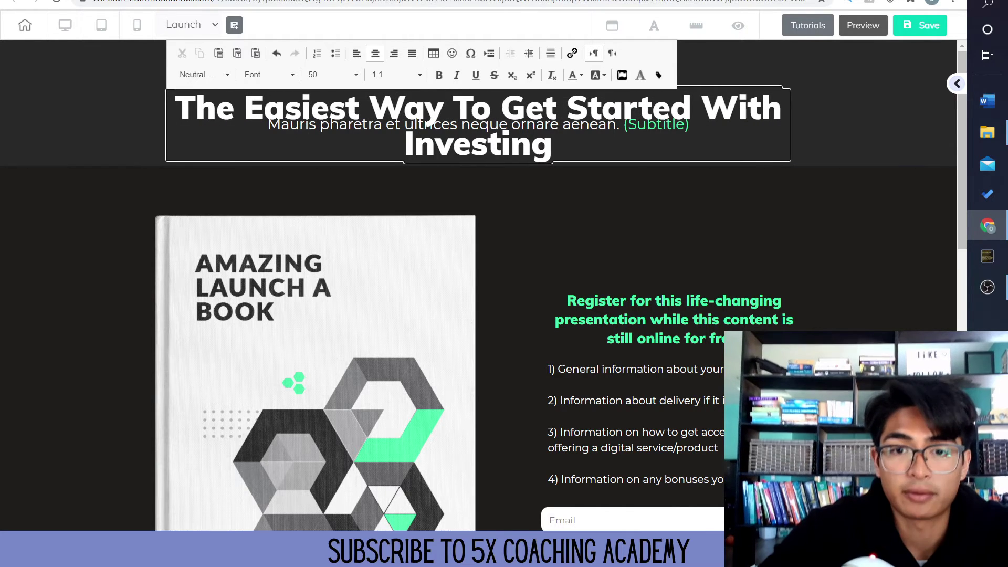
Delete the placeholder subtitle and reposition the main title within the header section
key("Escape")
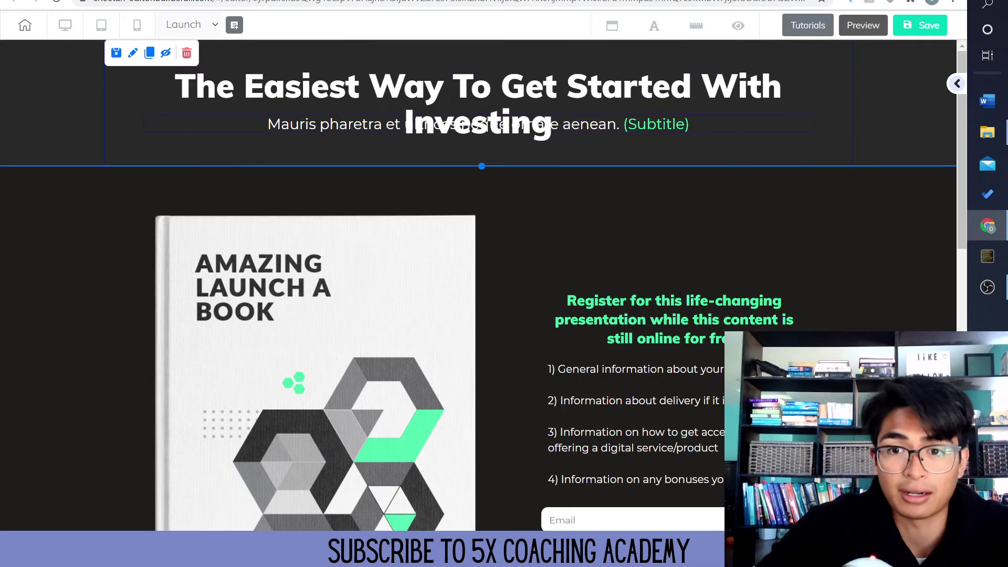
left_click(478, 97)
left_click_drag(478, 98, 488, 150)
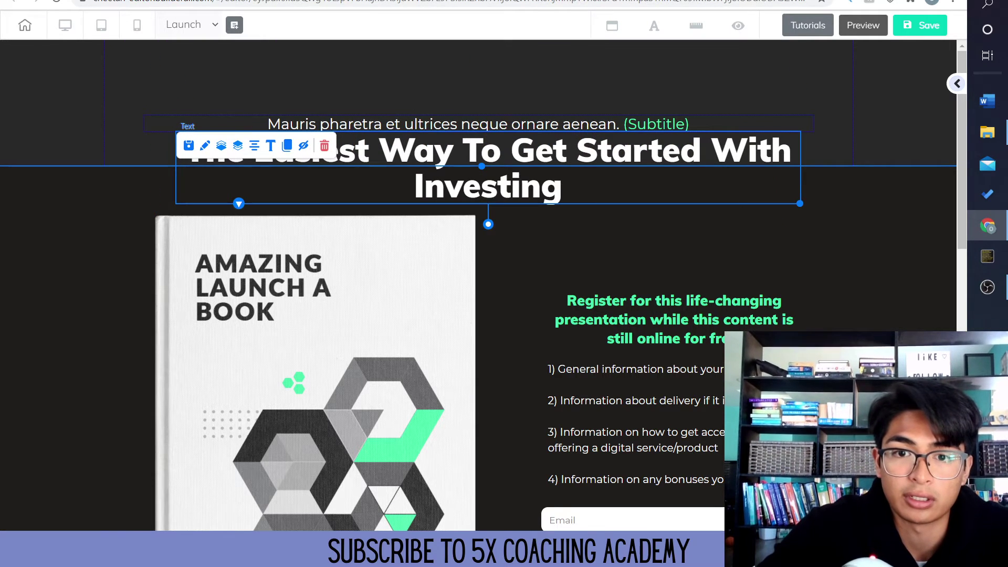
left_click_drag(443, 124, 376, 90)
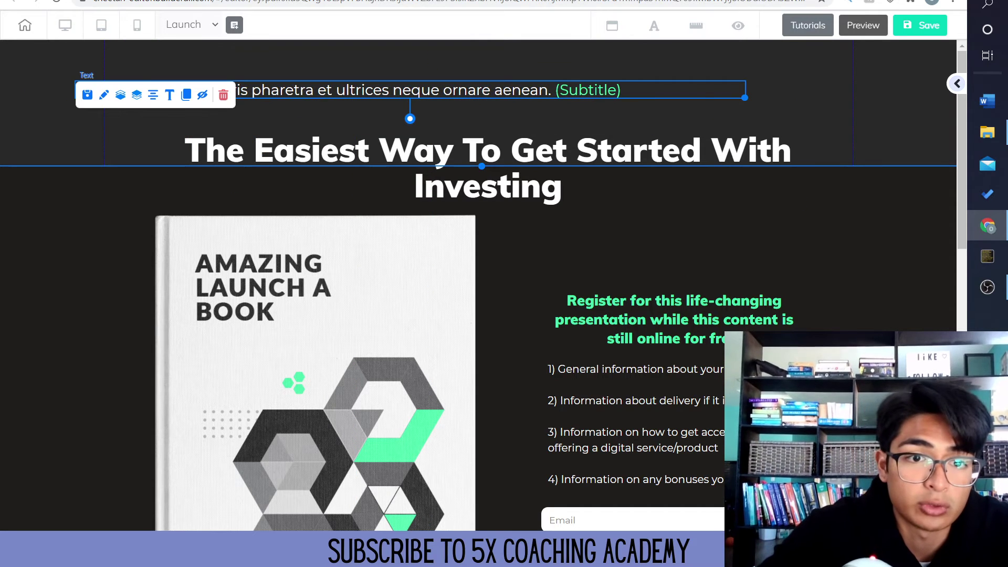
left_click(223, 94)
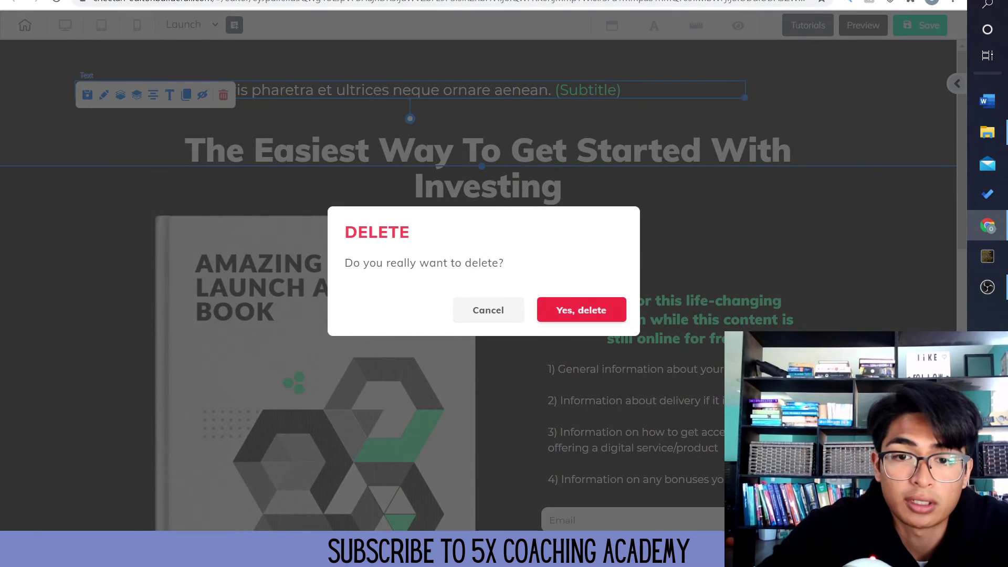
key("Return")
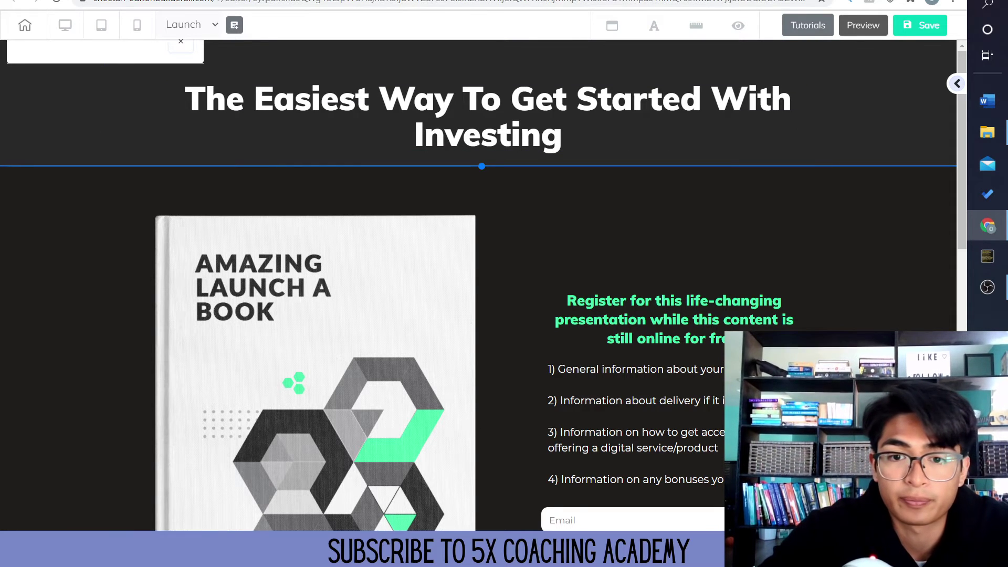
Hide the Add Element sidebar and review the desktop layout of the landing page
scroll(478, 285, "down", 4)
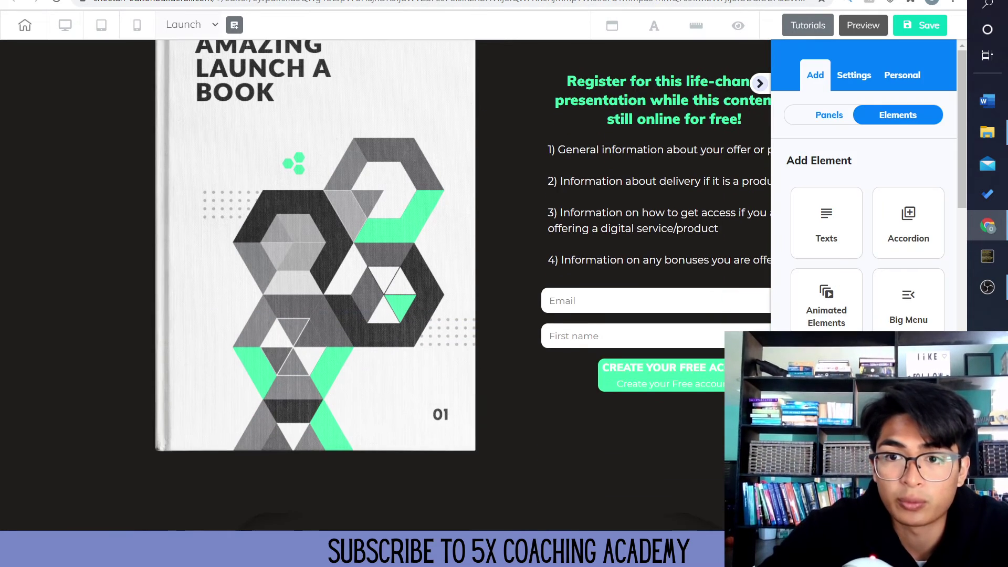
left_click(760, 83)
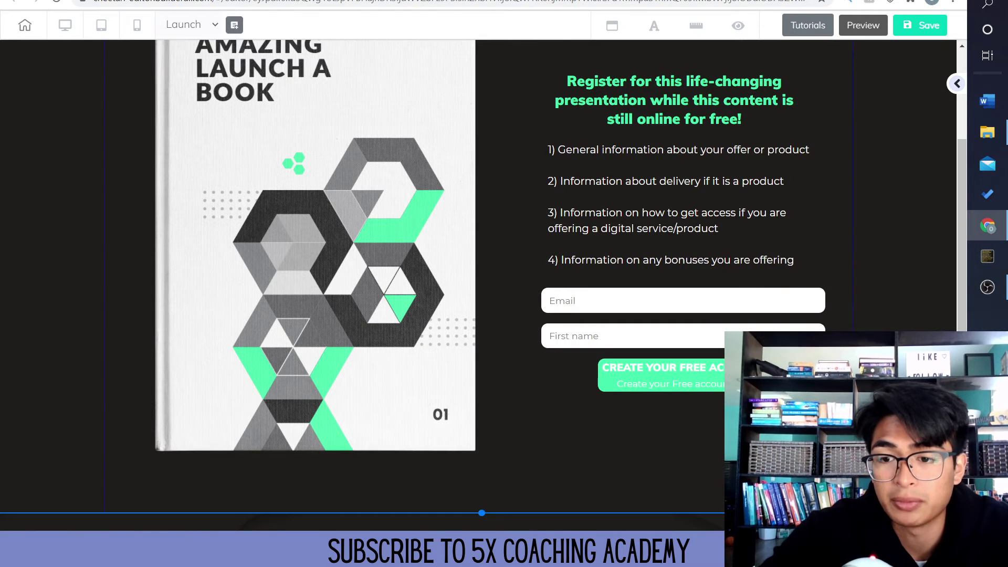
scroll(473, 284, "down", 2)
scroll(473, 284, "up", 5)
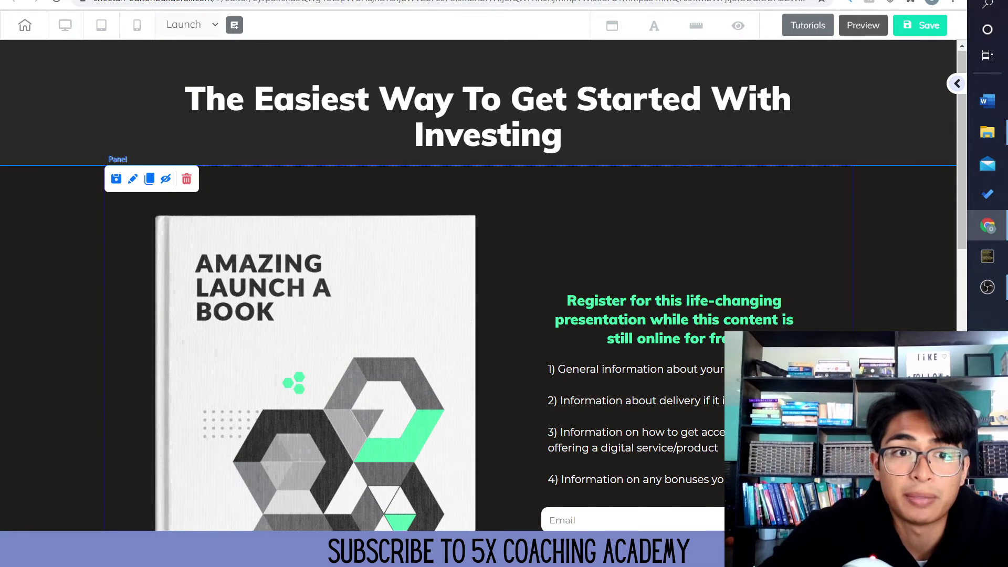
scroll(478, 284, "down", 1)
scroll(478, 283, "up", 1)
Review the landing page's whole mobile layout and return to the desktop layout
left_click(136, 25)
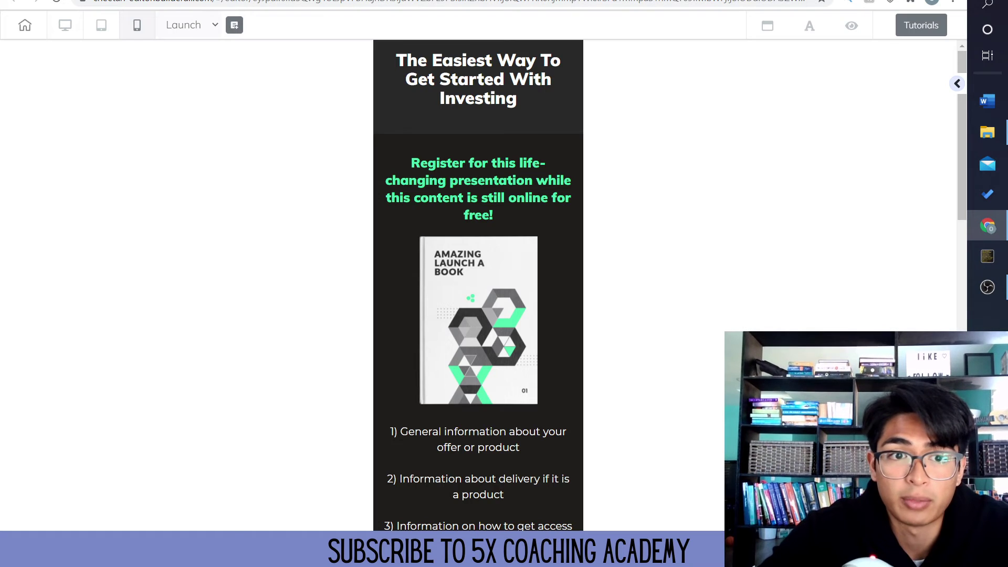
scroll(478, 284, "down", 8)
scroll(478, 284, "down", 8)
scroll(478, 284, "up", 16)
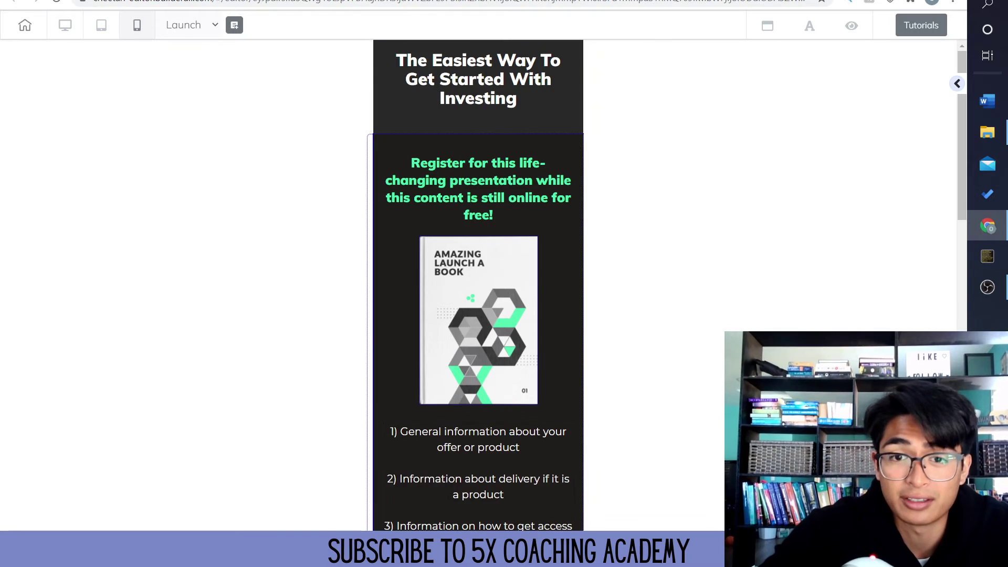
scroll(478, 284, "down", 15)
scroll(477, 283, "up", 16)
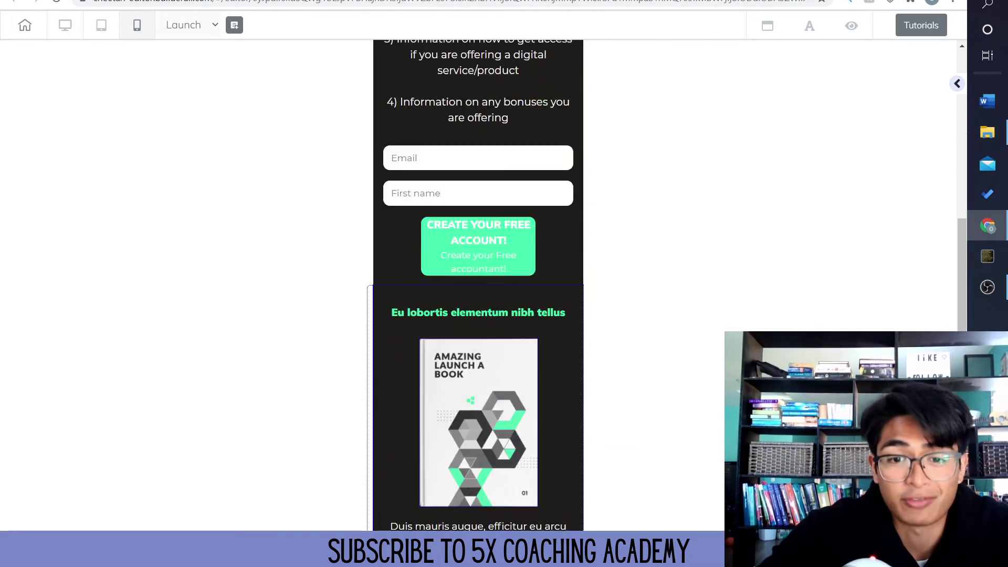
scroll(478, 284, "down", 12)
scroll(478, 284, "up", 5)
scroll(478, 283, "up", 6)
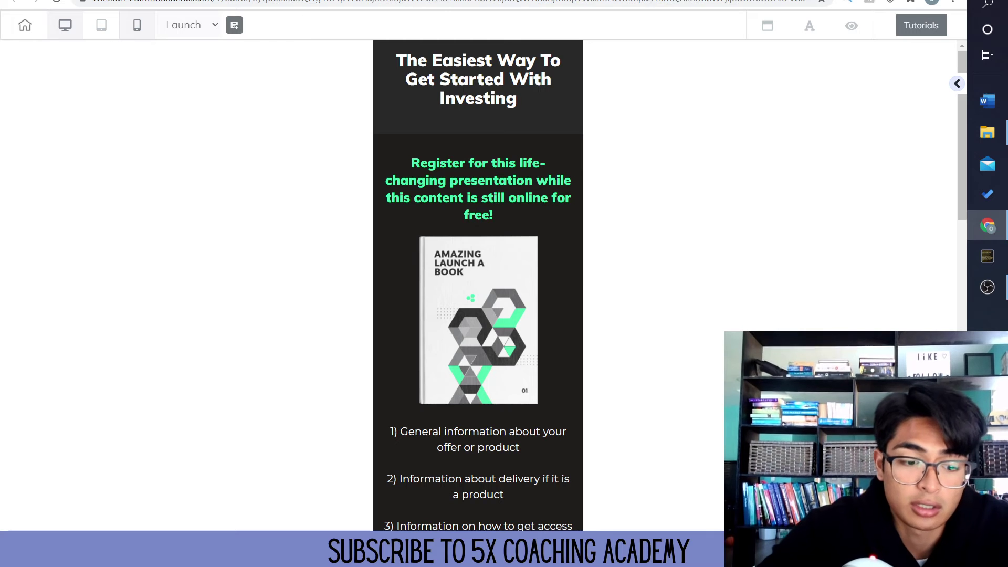
left_click(65, 25)
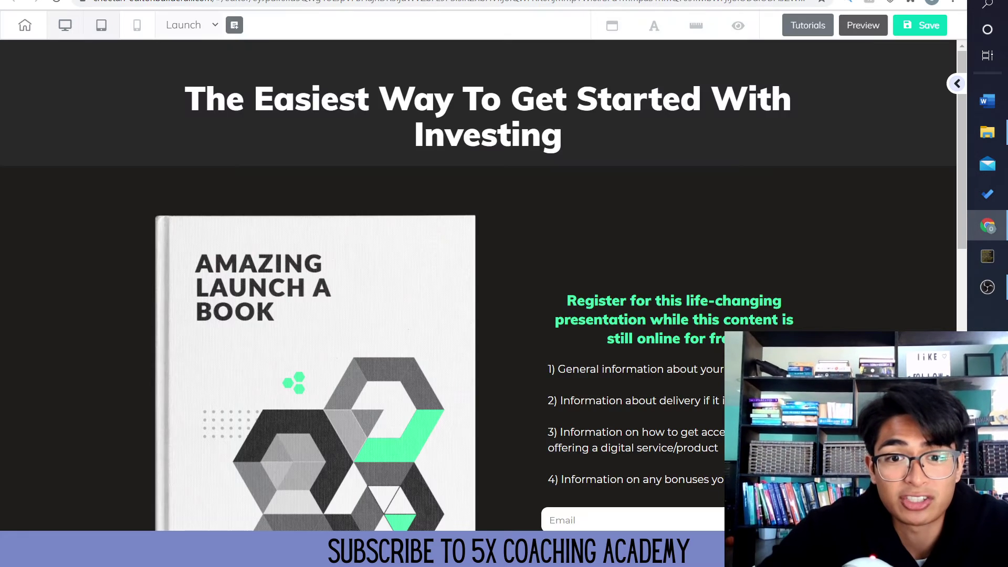
Inspect the large book image's general settings, including its image replacement options, and close the settings
scroll(478, 284, "down", 2)
scroll(478, 283, "up", 2)
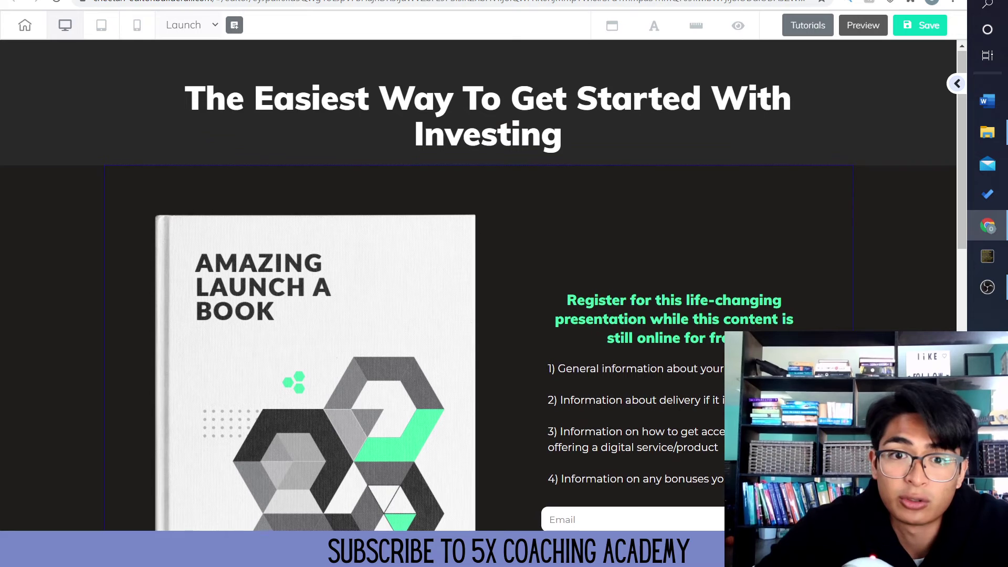
scroll(478, 285, "down", 3)
scroll(477, 285, "up", 1)
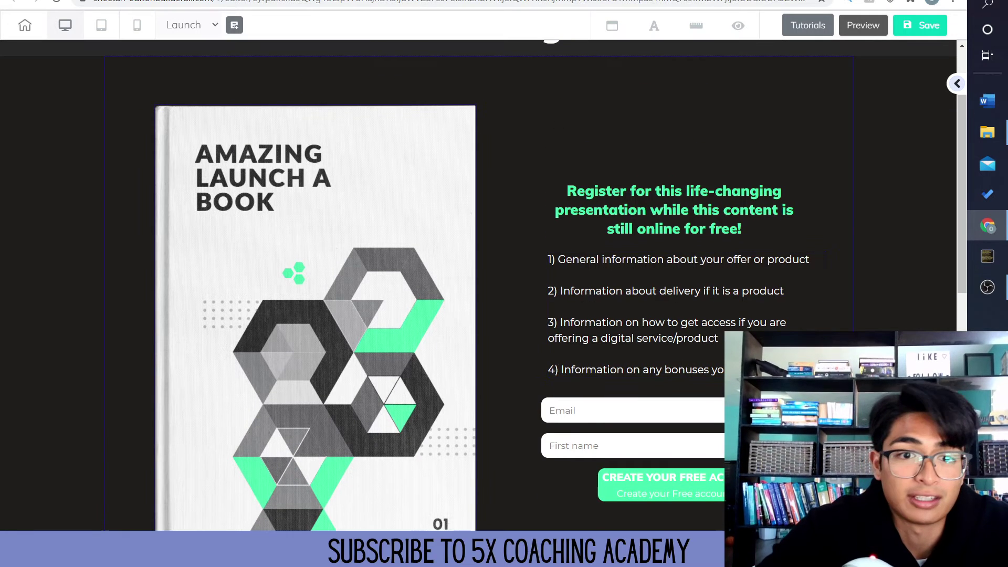
left_click(315, 318)
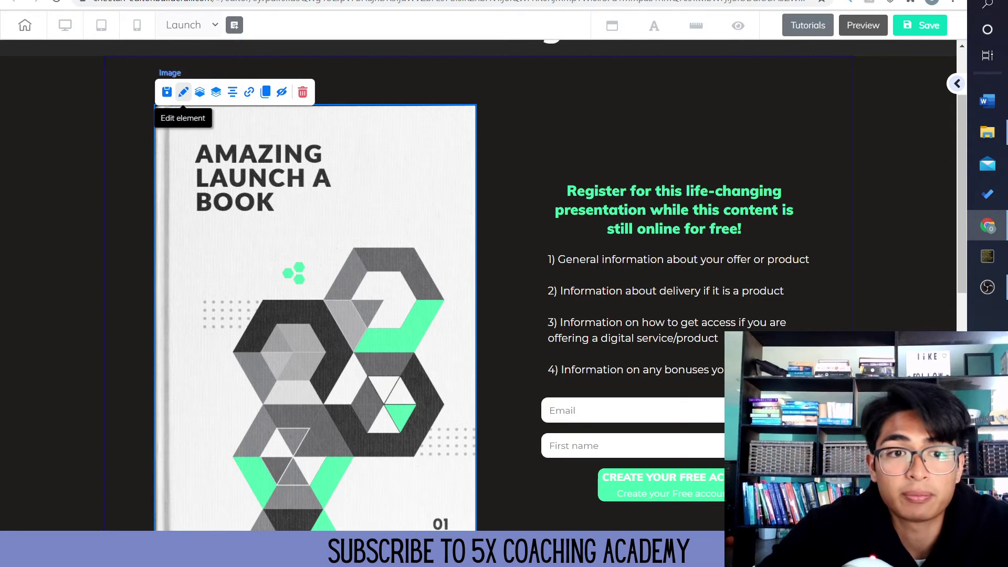
left_click(183, 92)
scroll(575, 320, "down", 5)
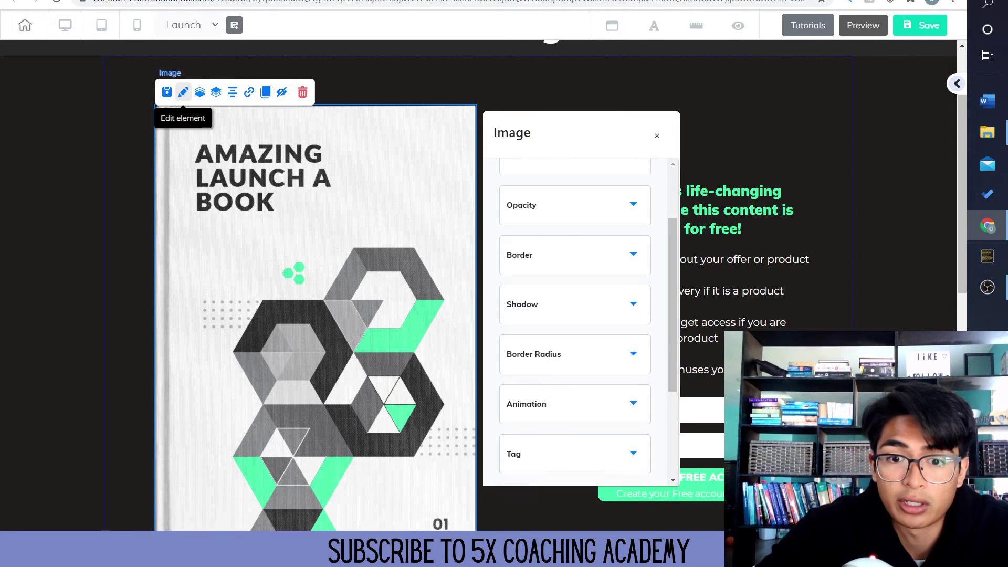
scroll(575, 320, "up", 5)
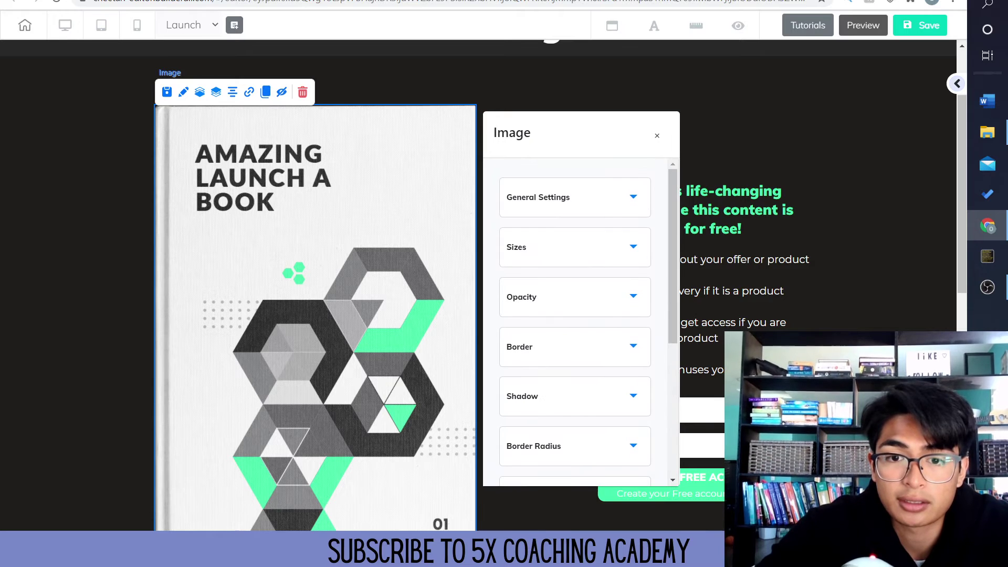
left_click(575, 196)
scroll(560, 362, "down", 2)
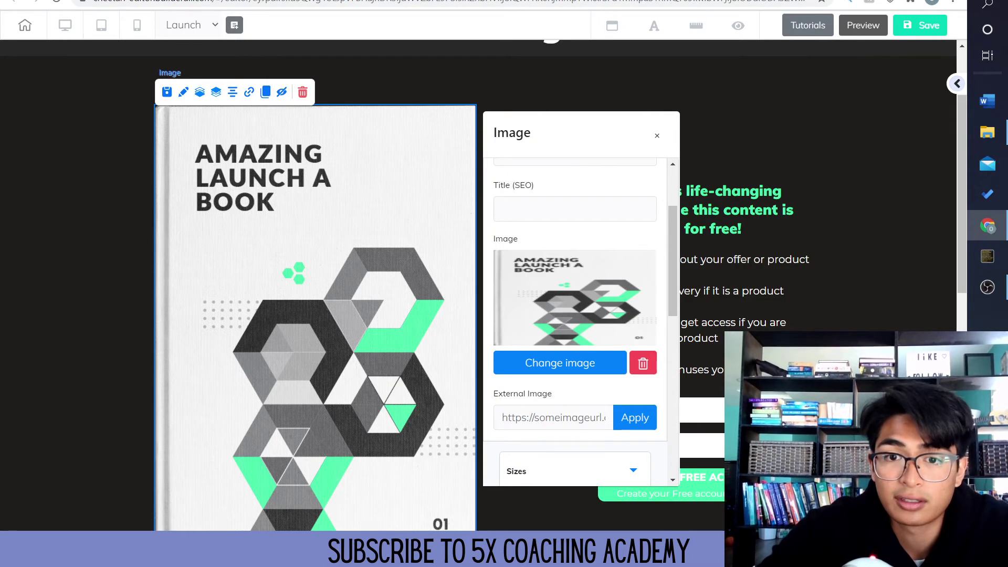
left_click(657, 136)
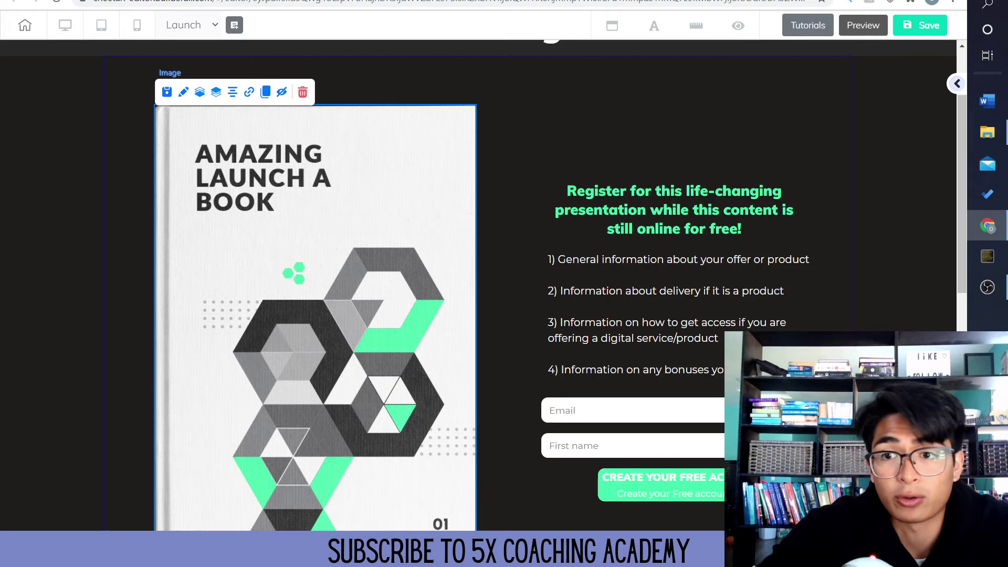
Compare the landing page's sign-up section with the Wealth Builders Club sales page
scroll(478, 288, "up", 2)
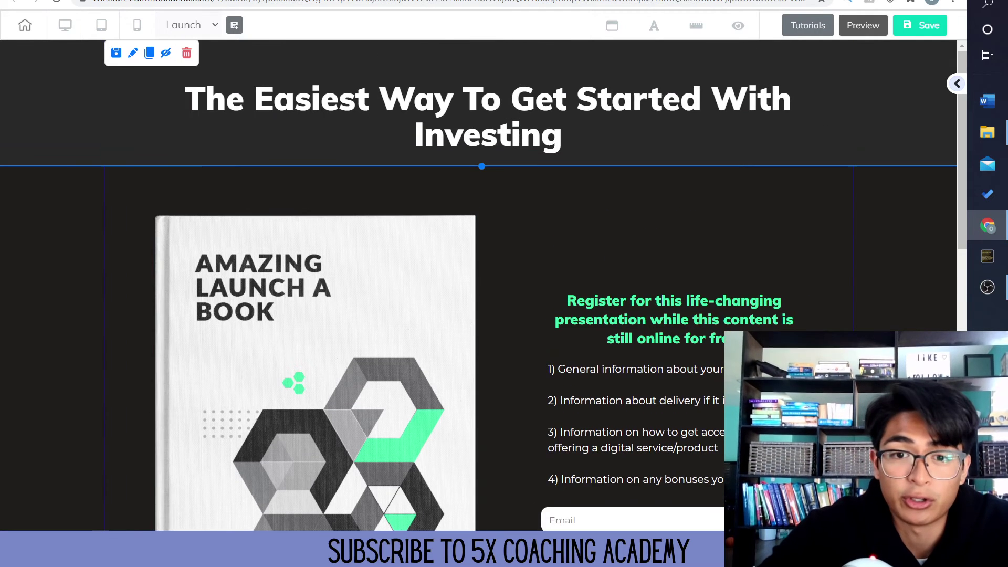
scroll(478, 285, "down", 3)
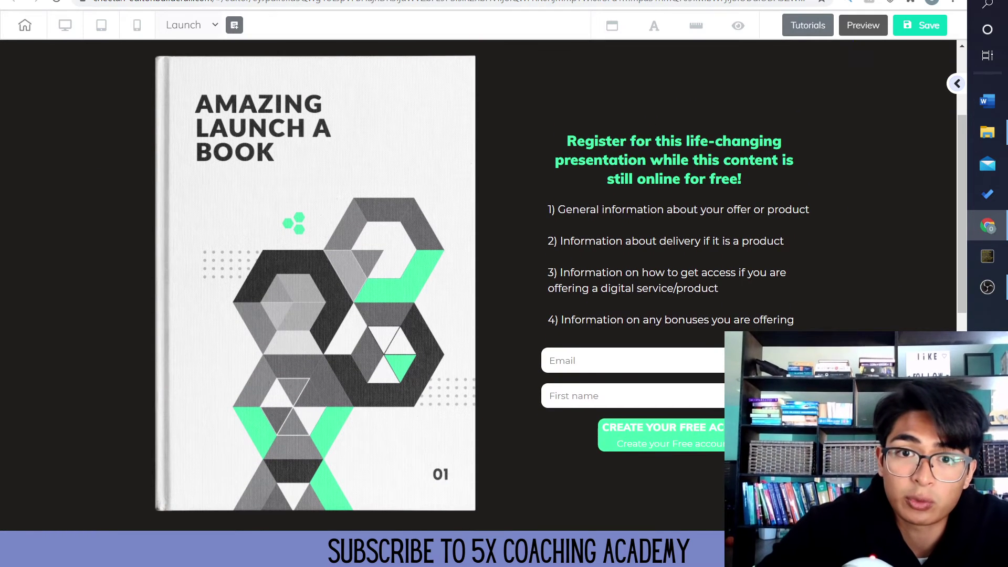
left_click(588, 1)
scroll(478, 271, "down", 2)
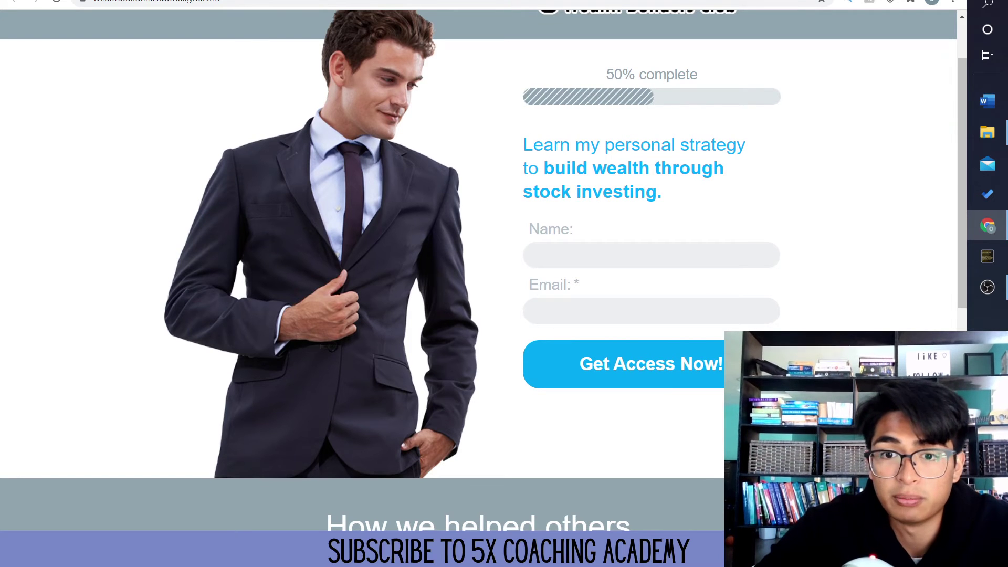
left_click(677, 1)
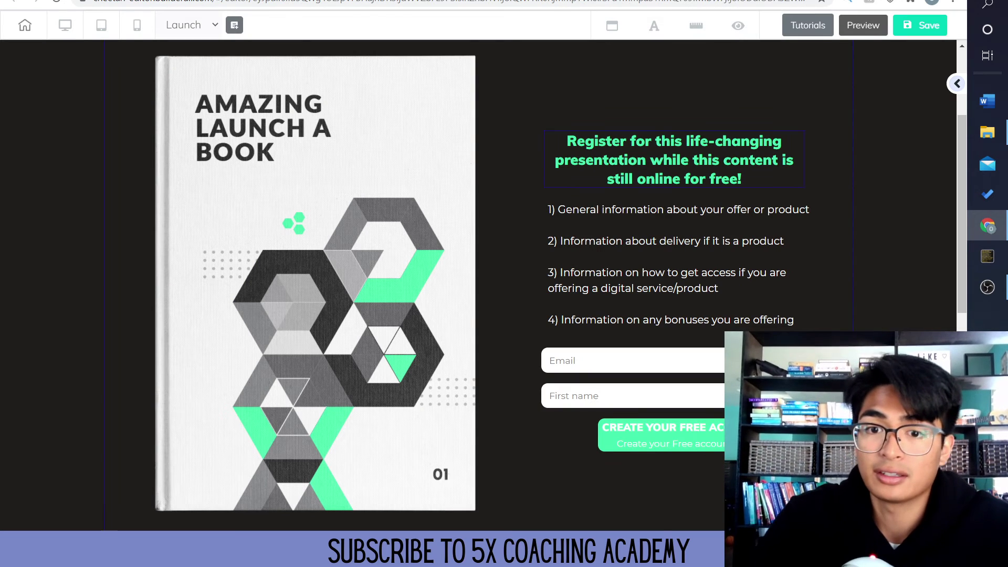
Replace the green heading above the numbered list with "Learn How To Invest Your Money So You Can Build Long Term Wealth", keeping the Muli Black font
double_click(673, 160)
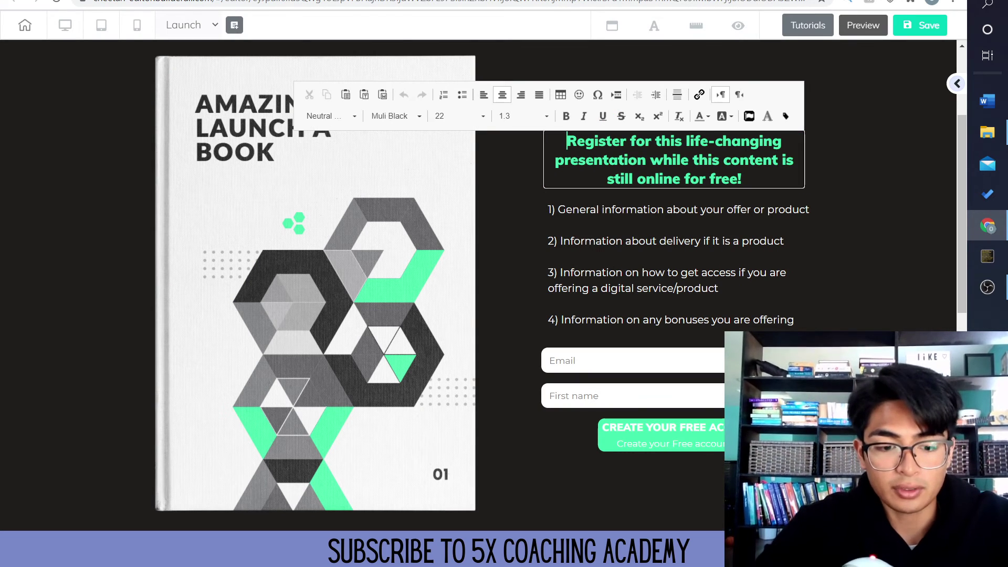
key("ctrl+a")
type("Learn How")
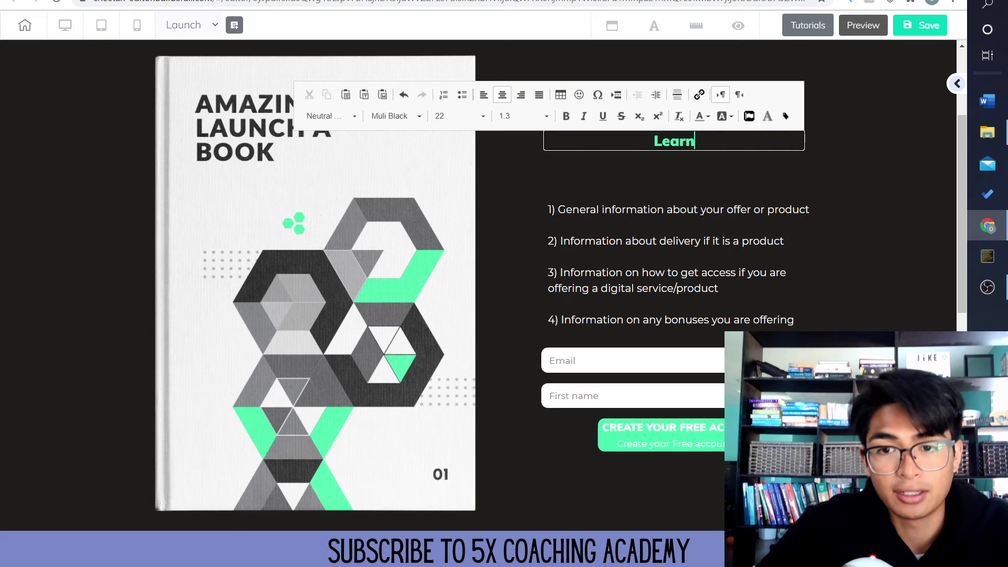
type("O Inves")
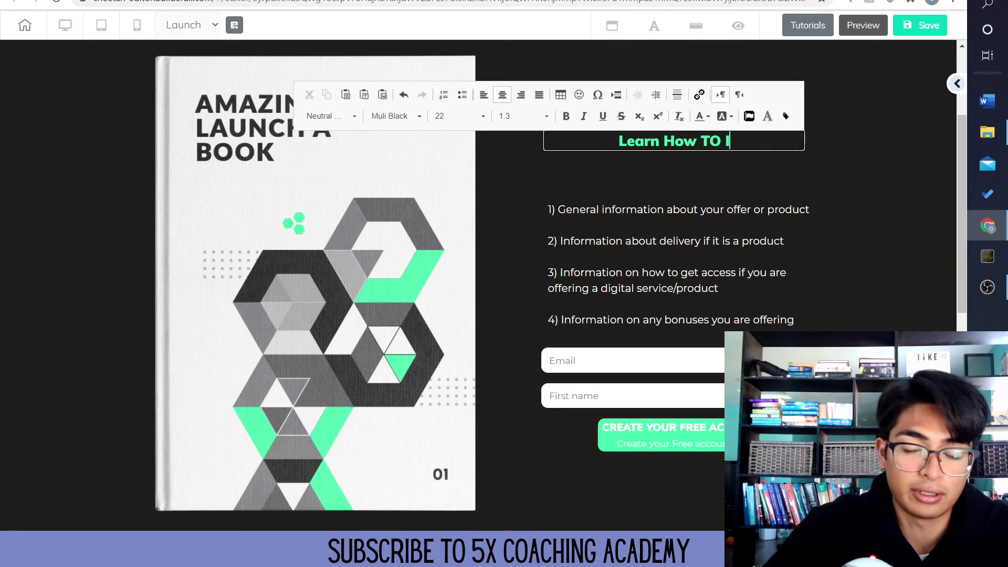
key("BackSpace")
key("BackSpace")
key("BackSpace")
key("BackSpace")
key("BackSpace")
key("BackSpace")
key("BackSpace")
type("o Invest Your ")
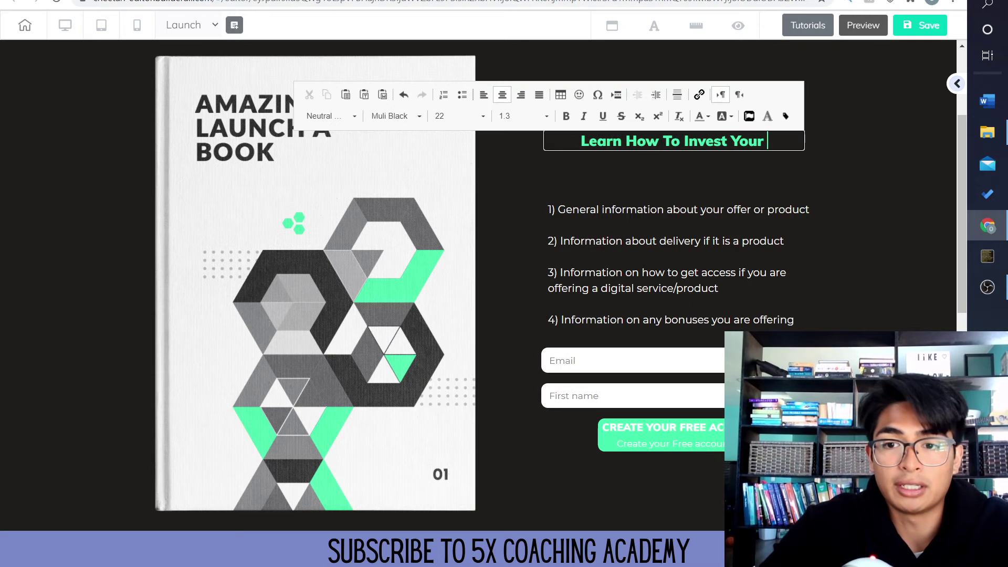
type("Money So You")
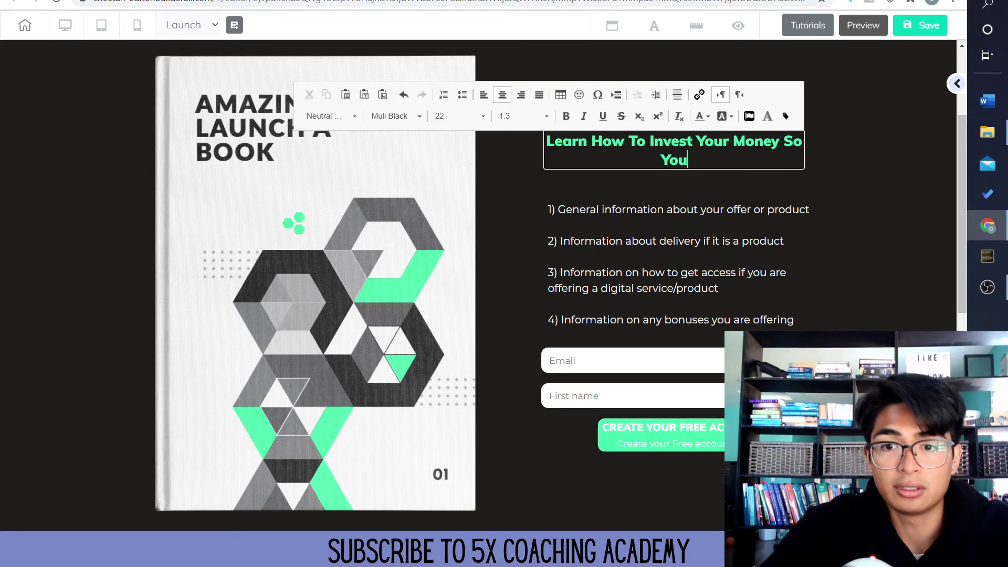
type(" Can Build L")
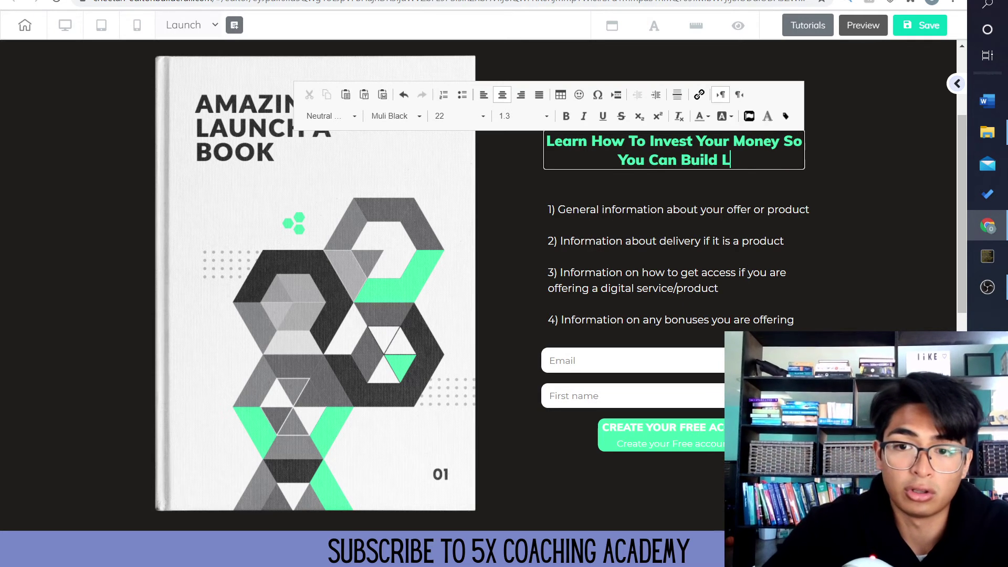
type("ong Term")
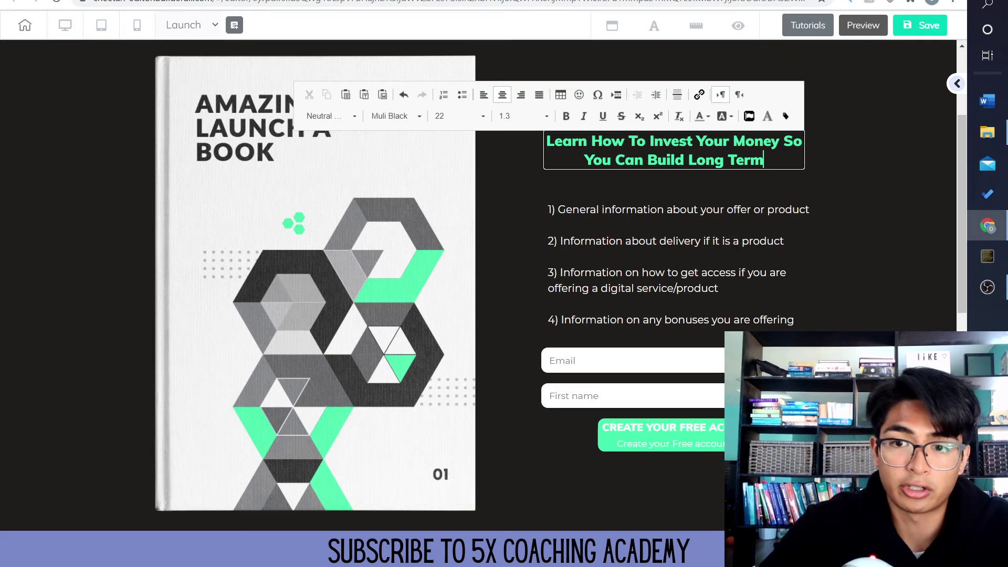
type(" Wealth")
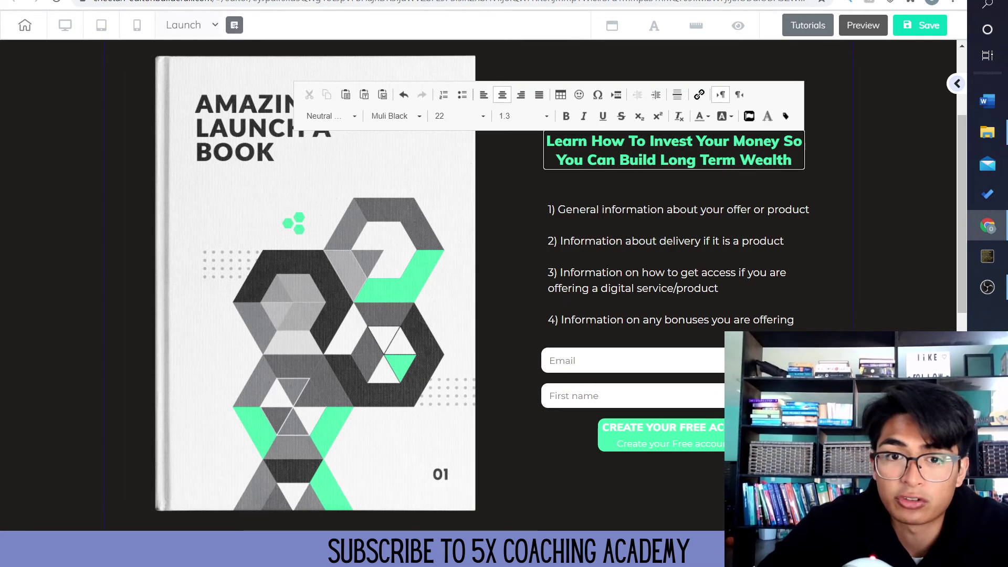
left_click(395, 116)
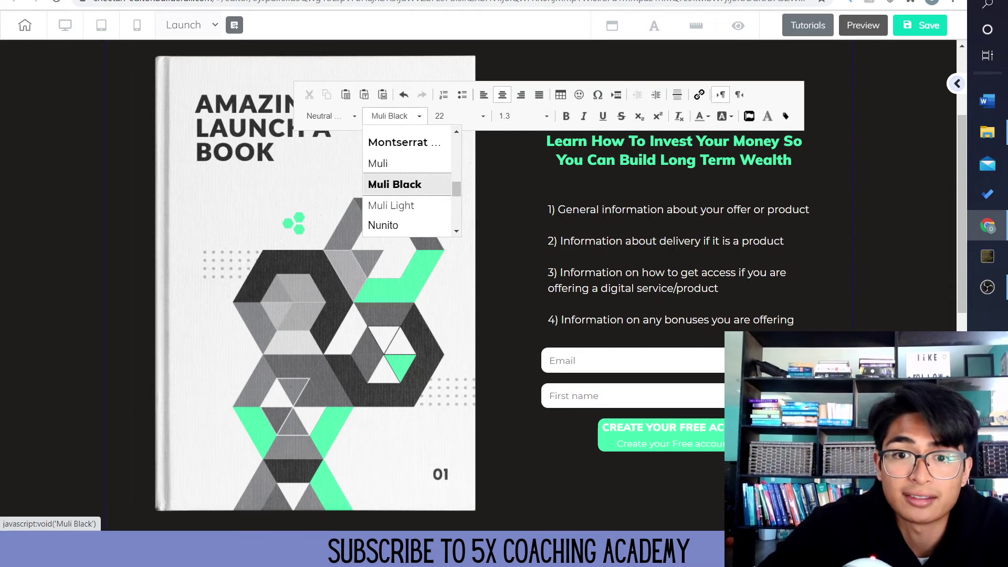
key("Escape")
Nudge the green heading slightly to adjust its position above the numbered offer information
scroll(479, 285, "up", 3)
scroll(479, 285, "down", 8)
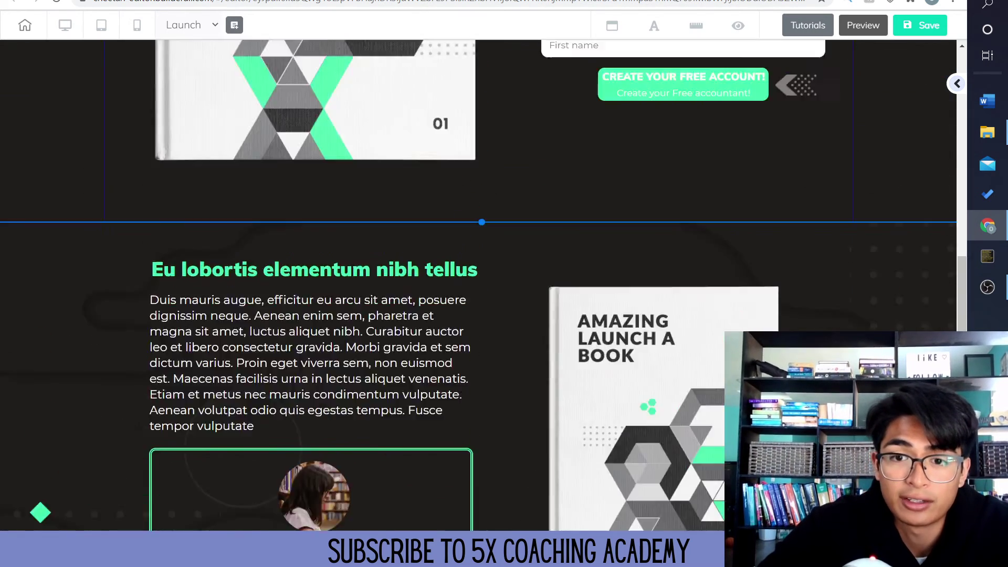
scroll(479, 285, "up", 6)
mouse_move(673, 207)
left_mouse_down()
mouse_move(671, 185)
mouse_move(671, 210)
left_mouse_up()
scroll(671, 210, "down", 2)
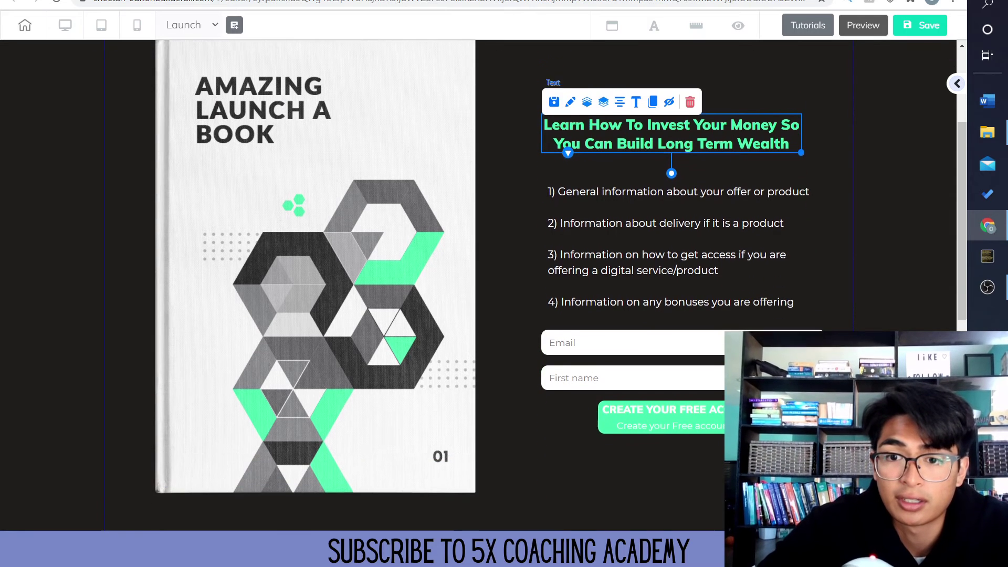
Delete the numbered list of general offer information between the green heading and the sign-up form
left_click(672, 224)
left_click(695, 149)
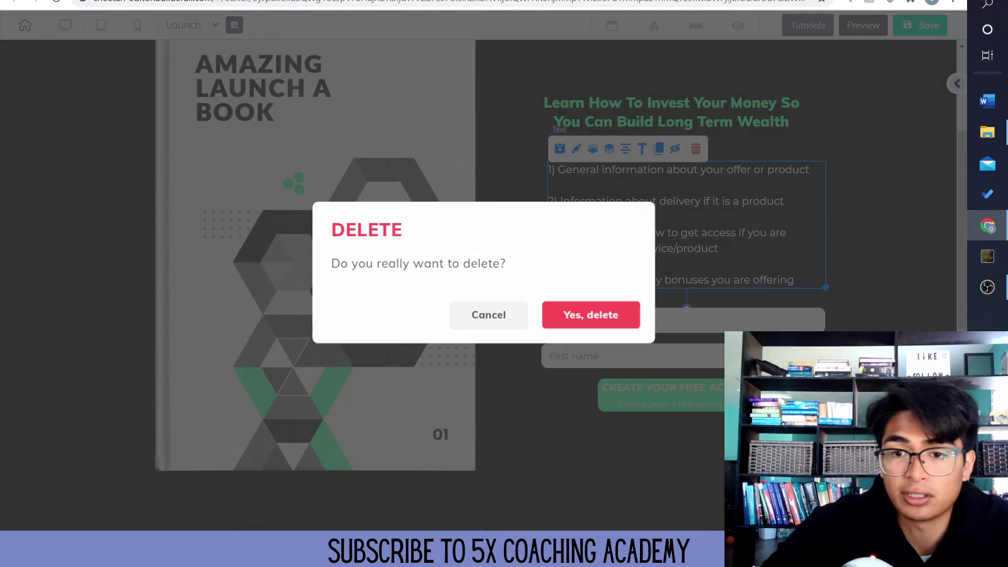
left_click(582, 309)
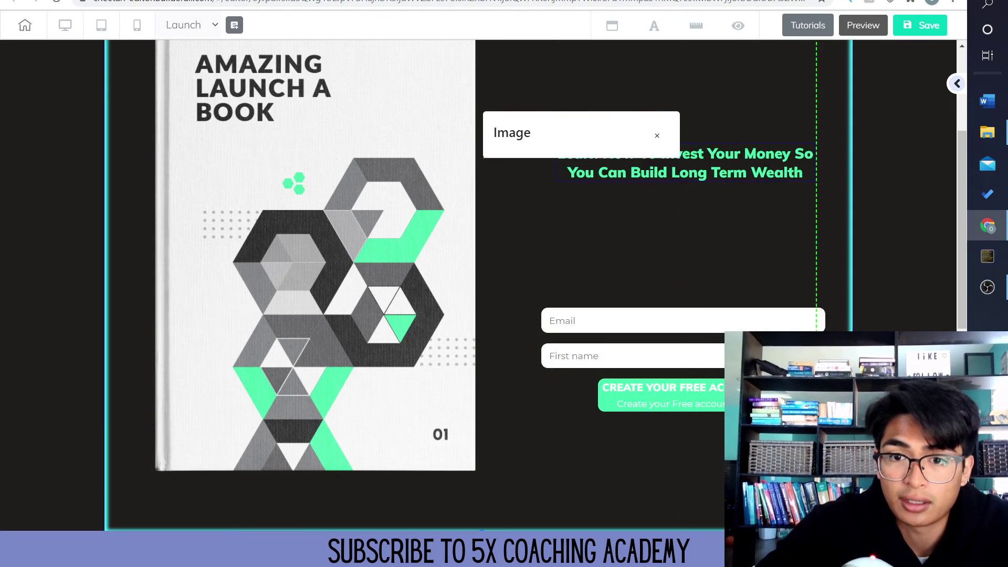
Lower the green "Learn How To Invest Your Money" heading slightly and move the email sign-up form up directly beneath it
left_click(683, 173)
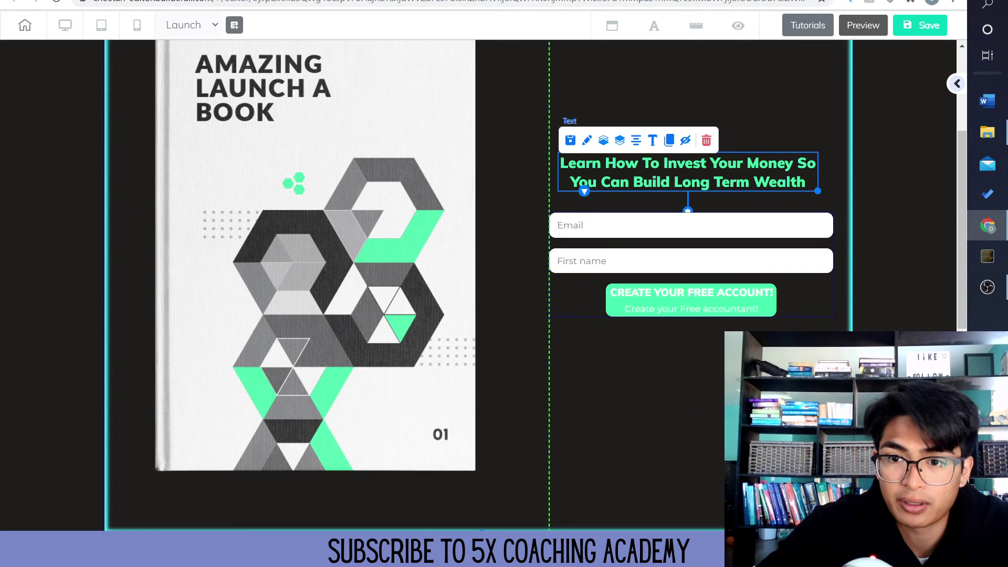
left_click(691, 268)
left_click_drag(806, 368, 806, 289)
left_click(691, 251)
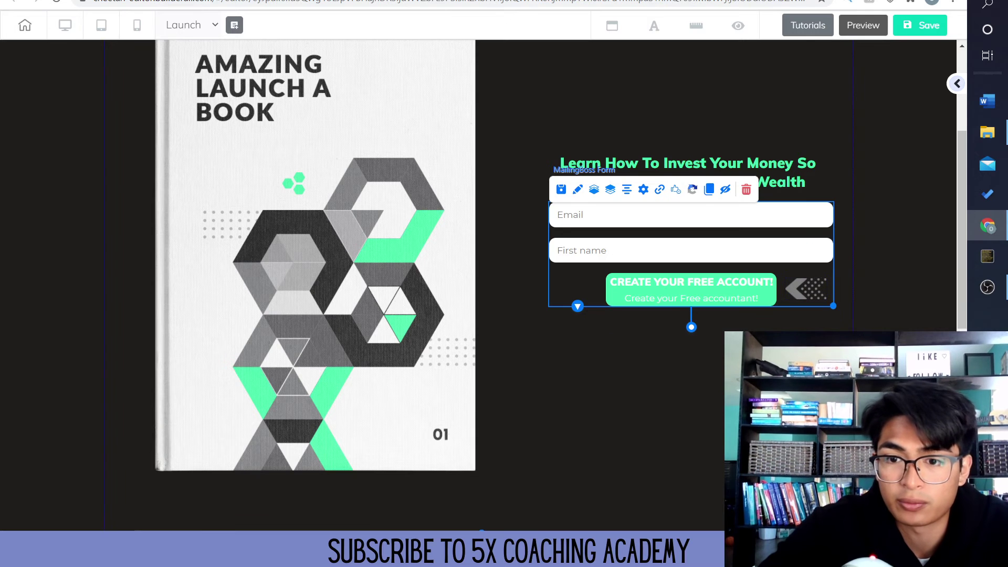
left_click(631, 394)
Review the rearranged section containing the large book image, green heading and sign-up form
scroll(478, 285, "up", 4)
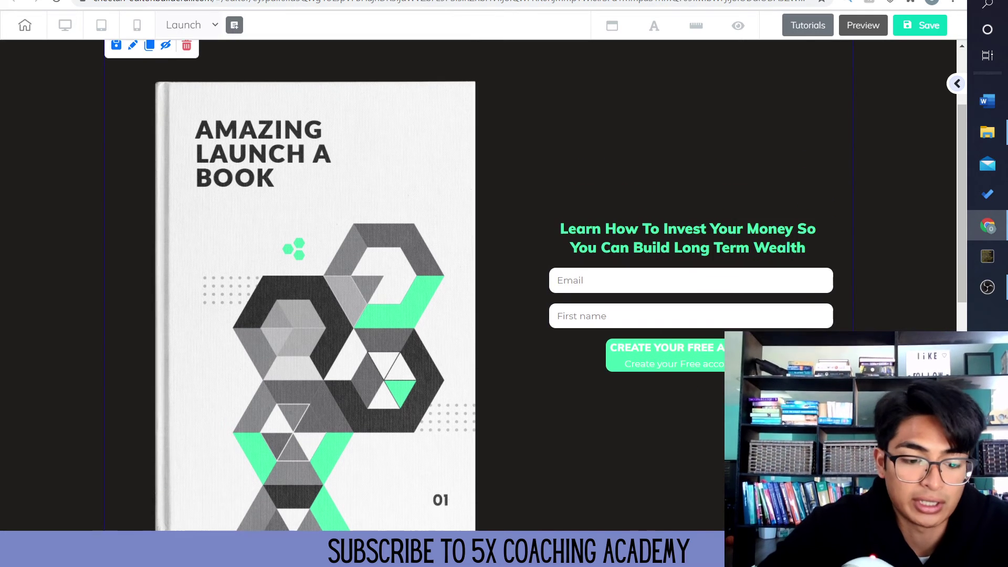
scroll(479, 285, "down", 2)
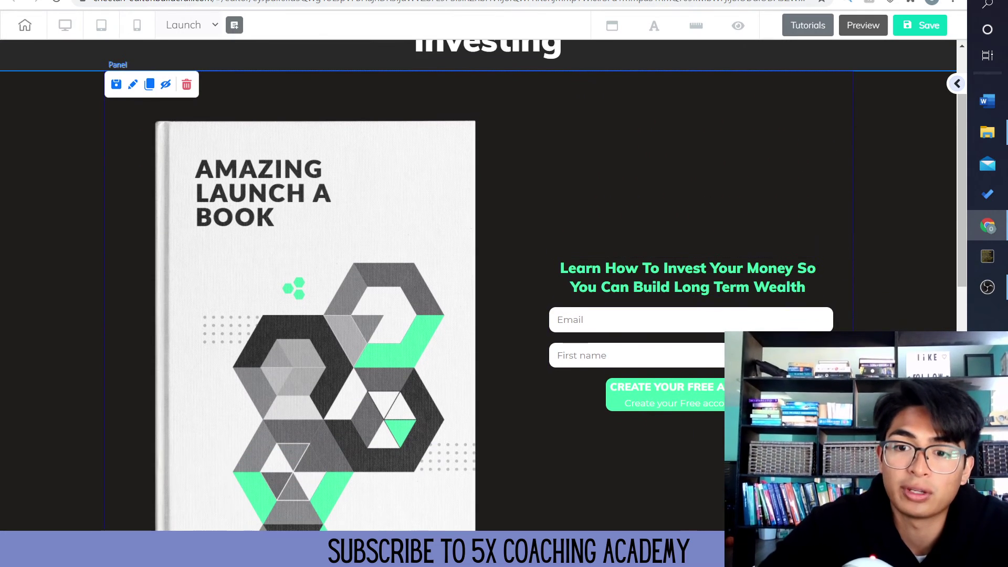
scroll(479, 285, "up", 2)
scroll(481, 285, "down", 5)
scroll(481, 285, "up", 1)
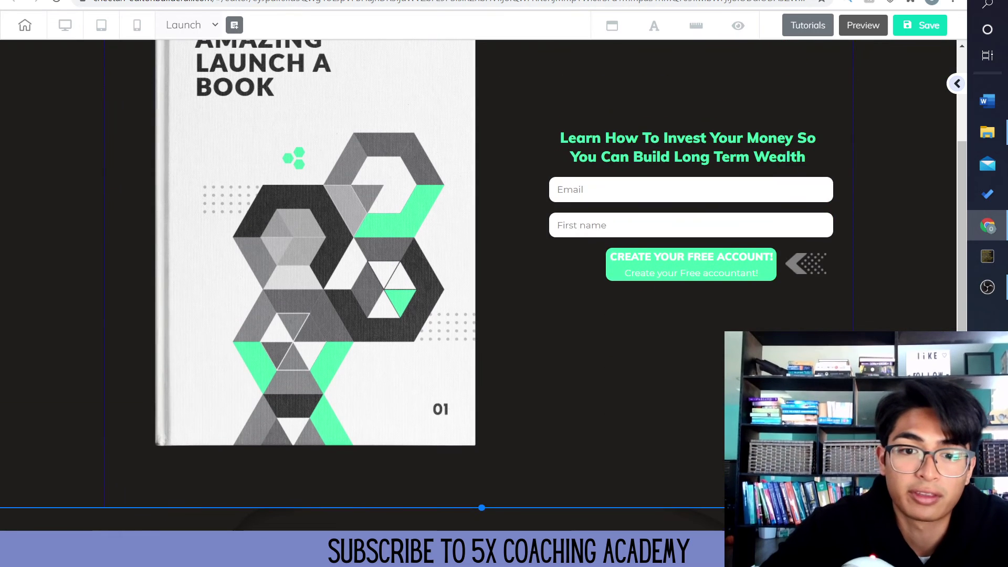
scroll(482, 285, "up", 2)
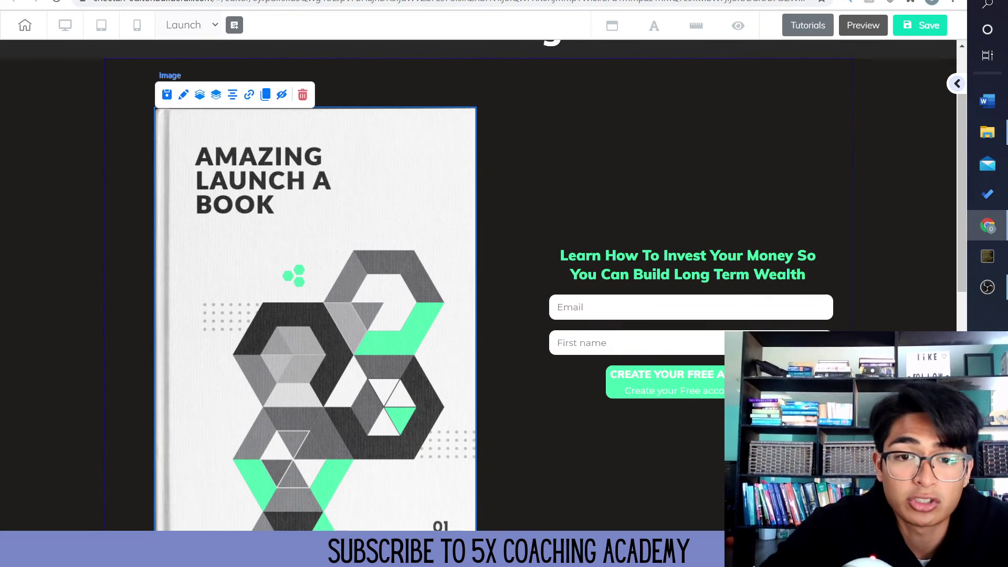
Delete the book image and the placeholder paragraph from the lower section of the landing page
scroll(481, 285, "down", 8)
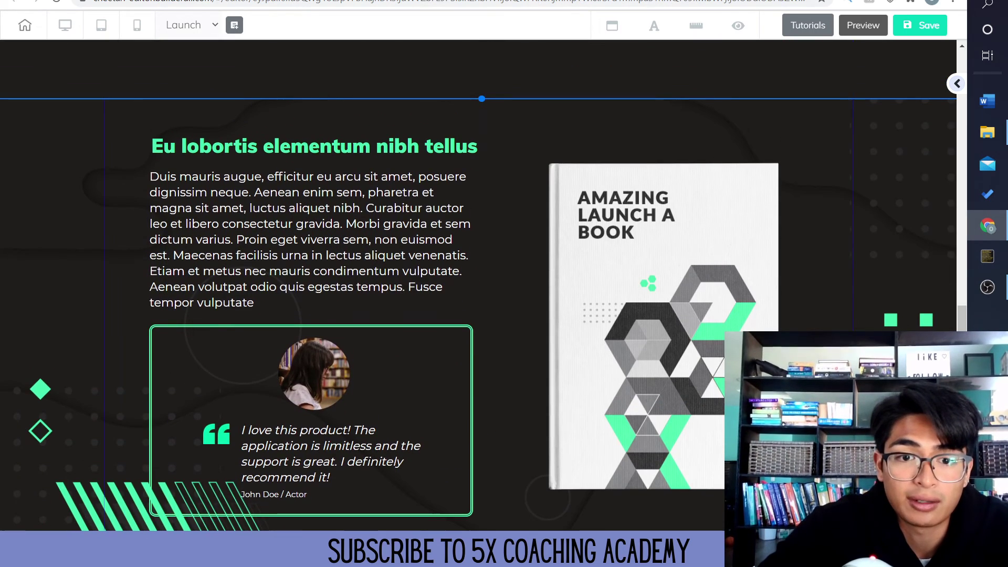
scroll(482, 285, "down", 1)
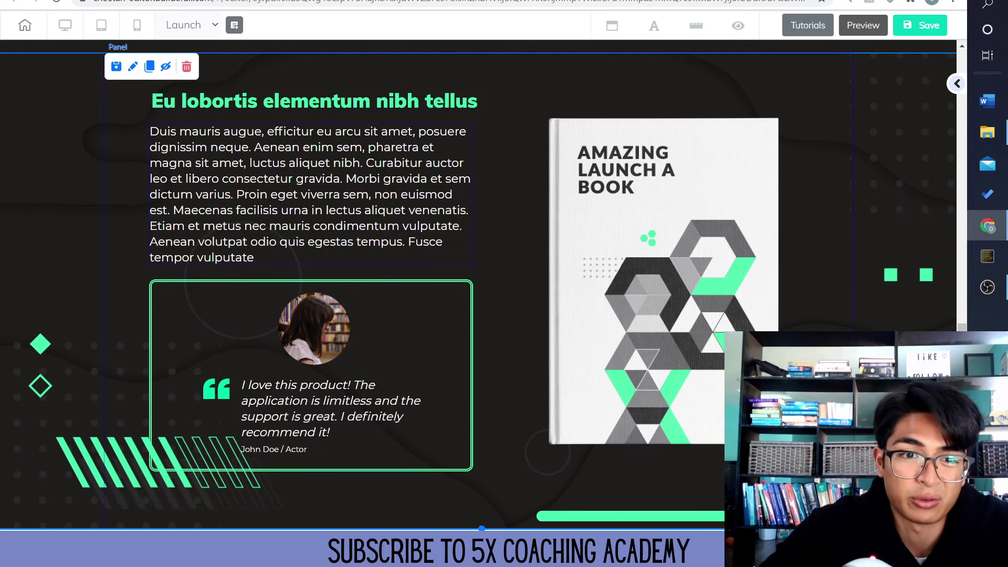
left_click(664, 281)
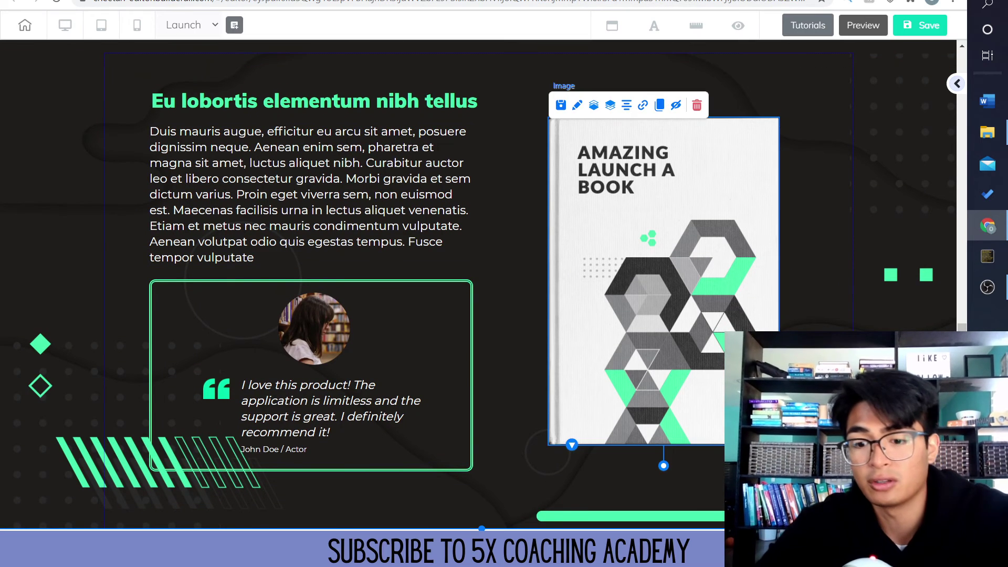
key("Delete")
left_click(581, 310)
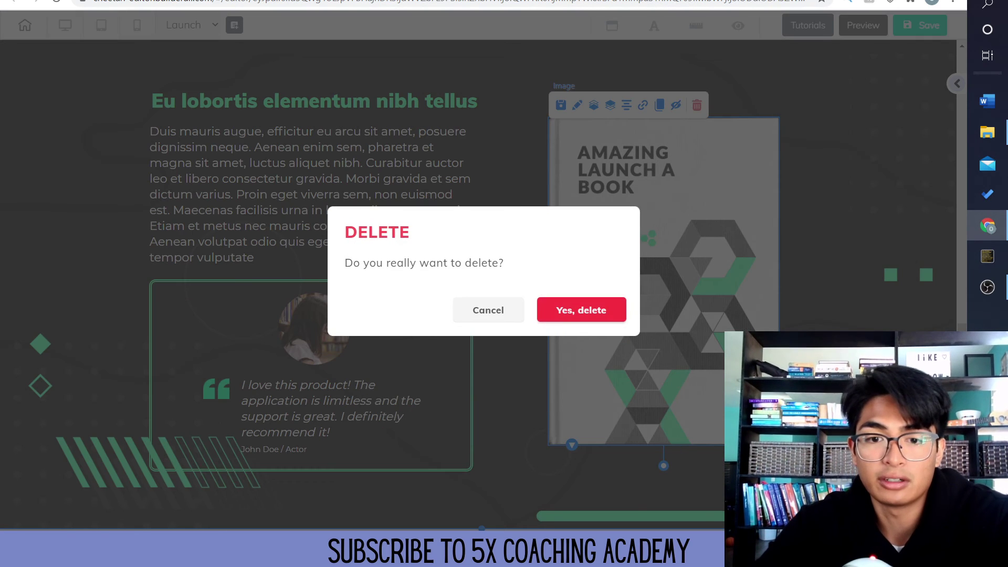
left_click(311, 194)
key("Delete")
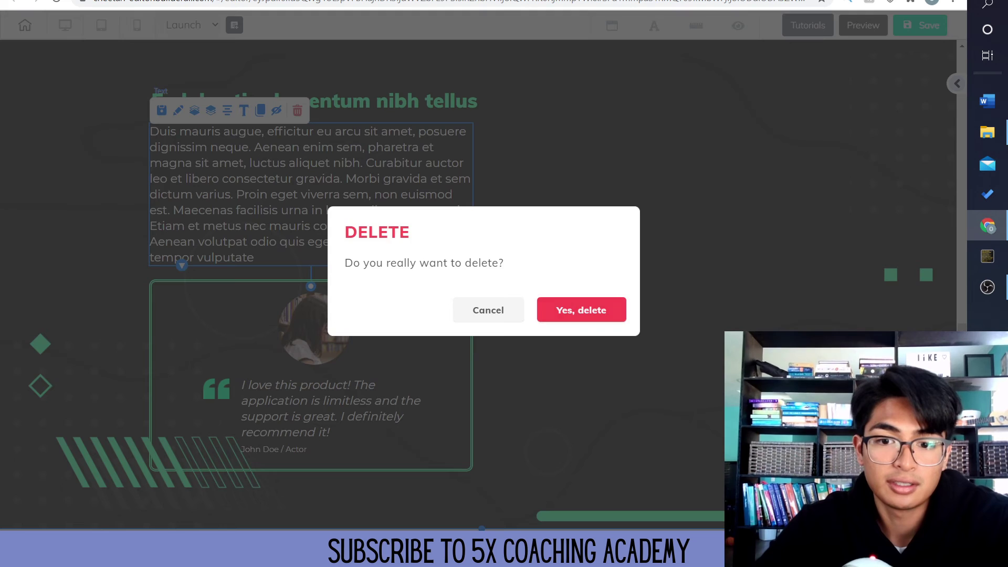
left_click(582, 310)
Delete the testimonial box with its photo and quote, along with the green frame that surrounds it
left_click(314, 368)
key("Delete")
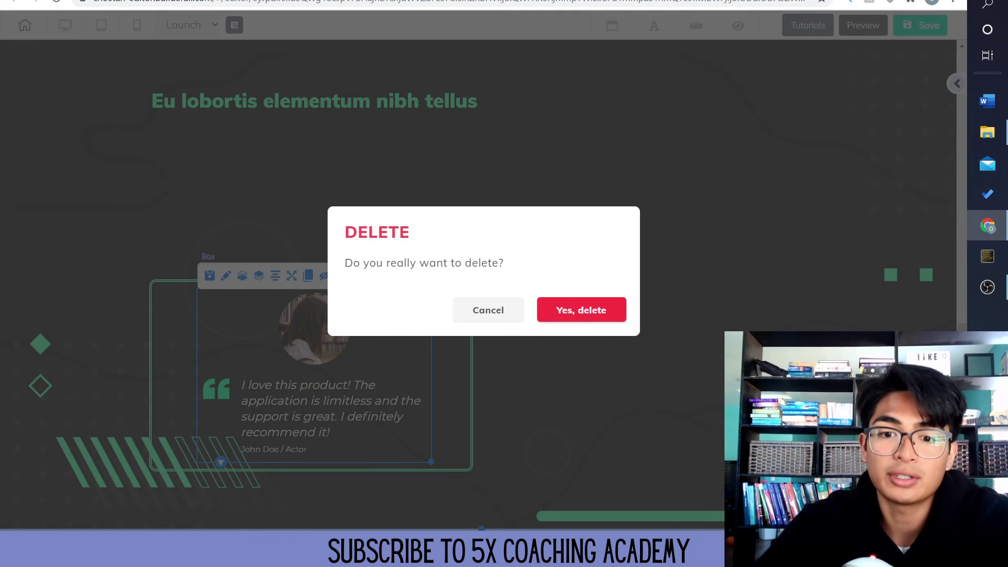
left_click(581, 310)
left_click(311, 375)
key("Delete")
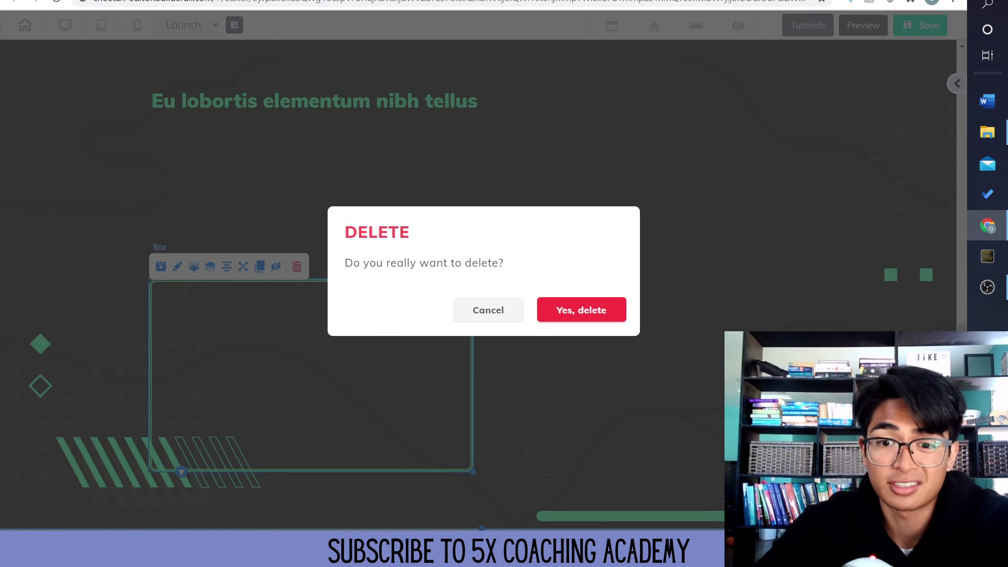
left_click(581, 310)
Delete the green "Eu lobortis elementum nibh tellus" placeholder heading from the lower section
left_click(355, 101)
key("Delete")
key("Return")
left_click(478, 284)
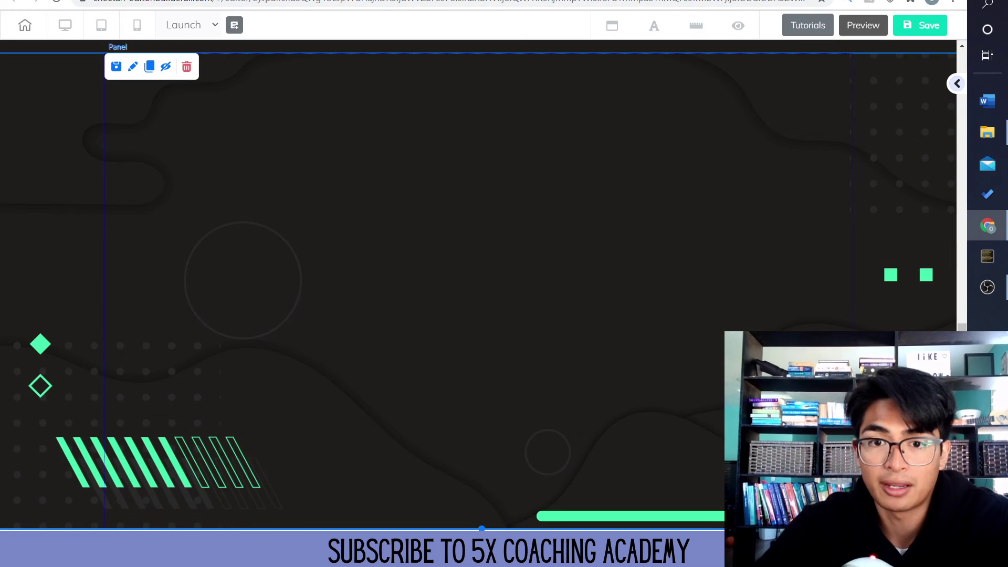
key("Delete")
left_click(581, 310)
key("Escape")
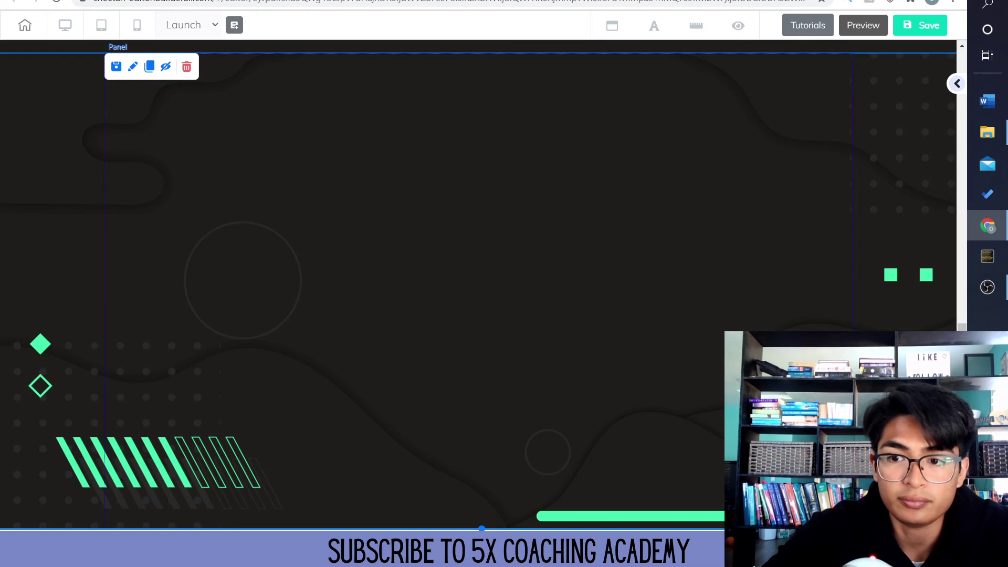
Switch the landing page to the tablet layout and check it from the headline to the lower section
scroll(478, 285, "up", 10)
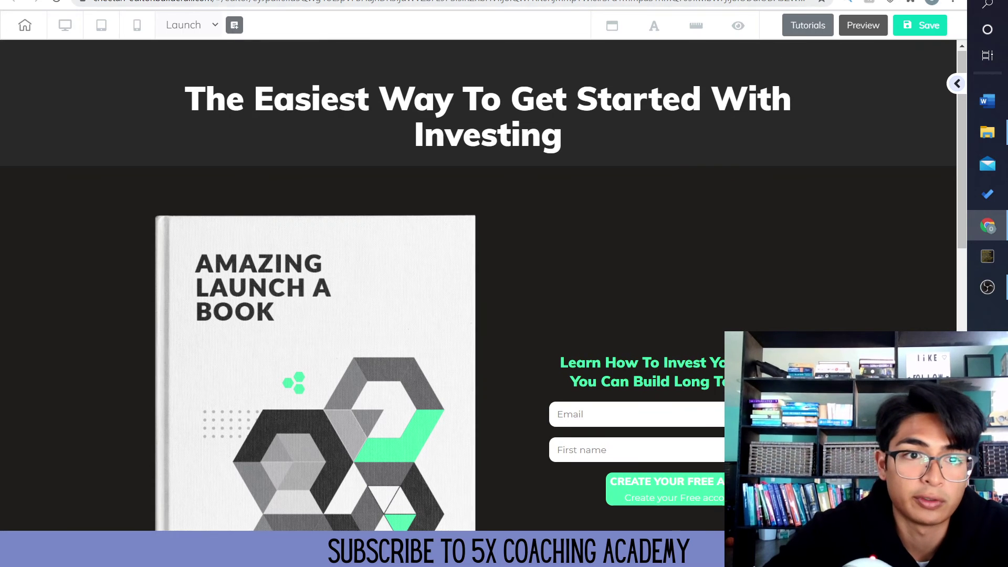
left_click(102, 25)
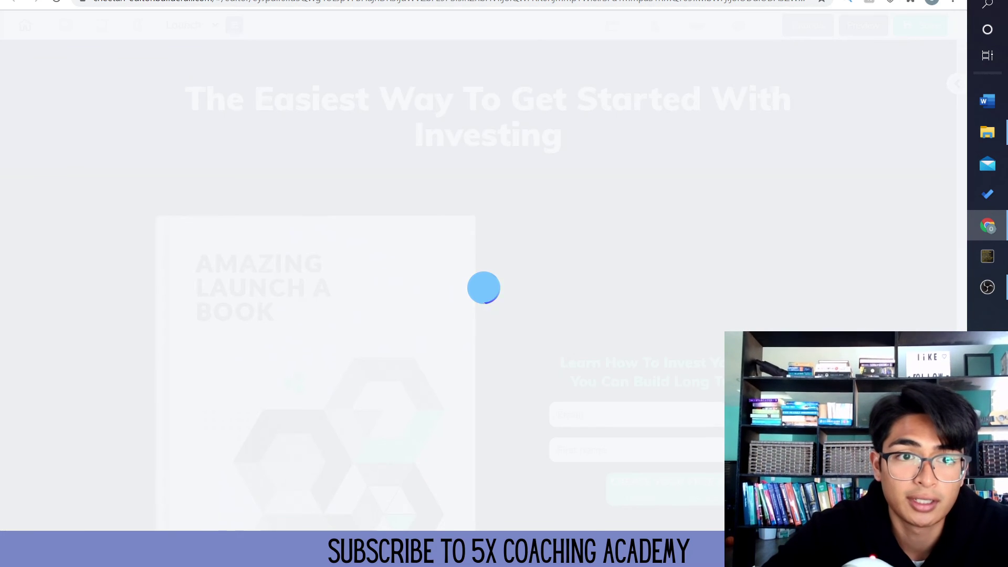
scroll(478, 284, "down", 5)
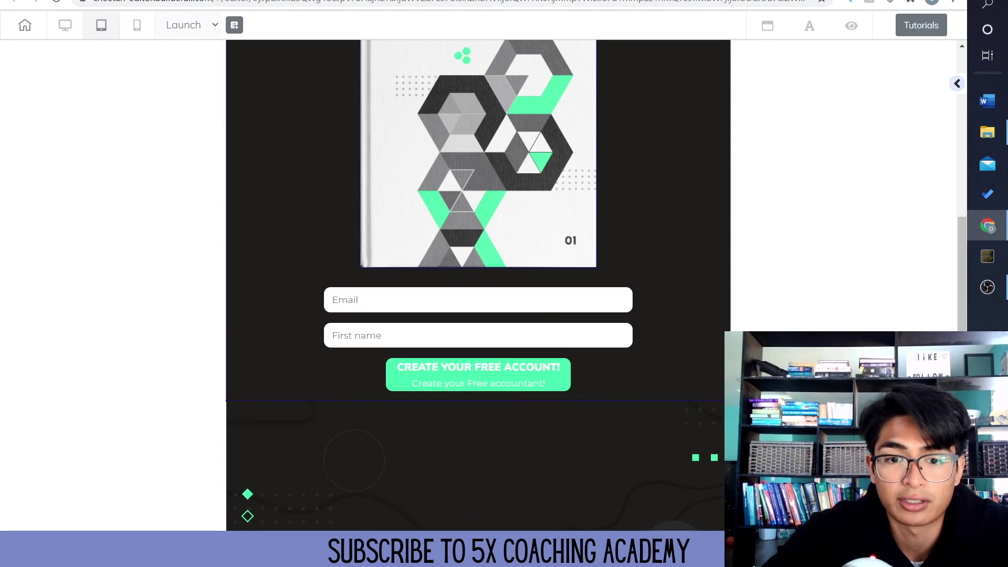
scroll(478, 283, "up", 5)
scroll(477, 283, "down", 5)
scroll(478, 284, "up", 5)
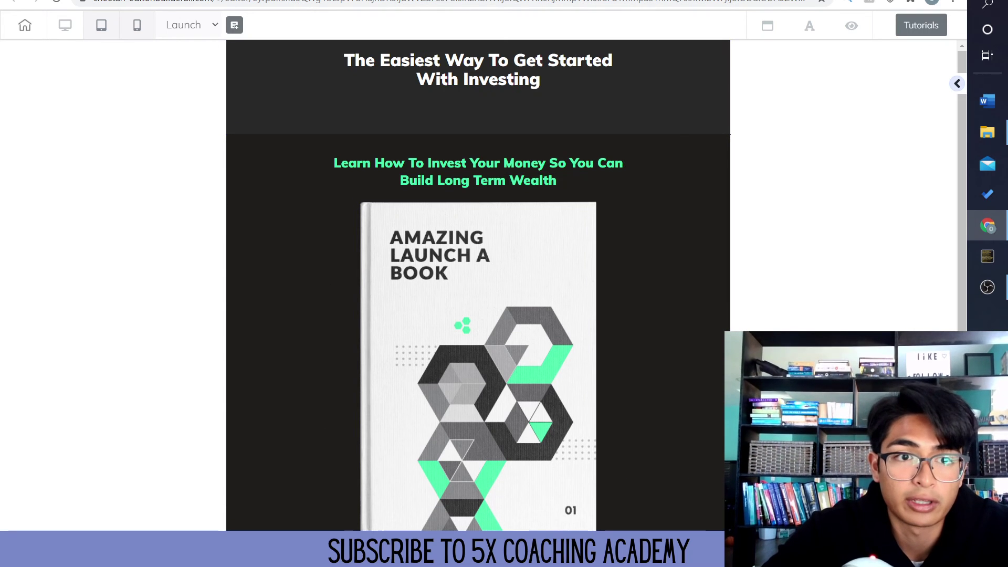
Switch the landing page to the mobile layout and check its headings, book image and sign-up form
left_click(136, 24)
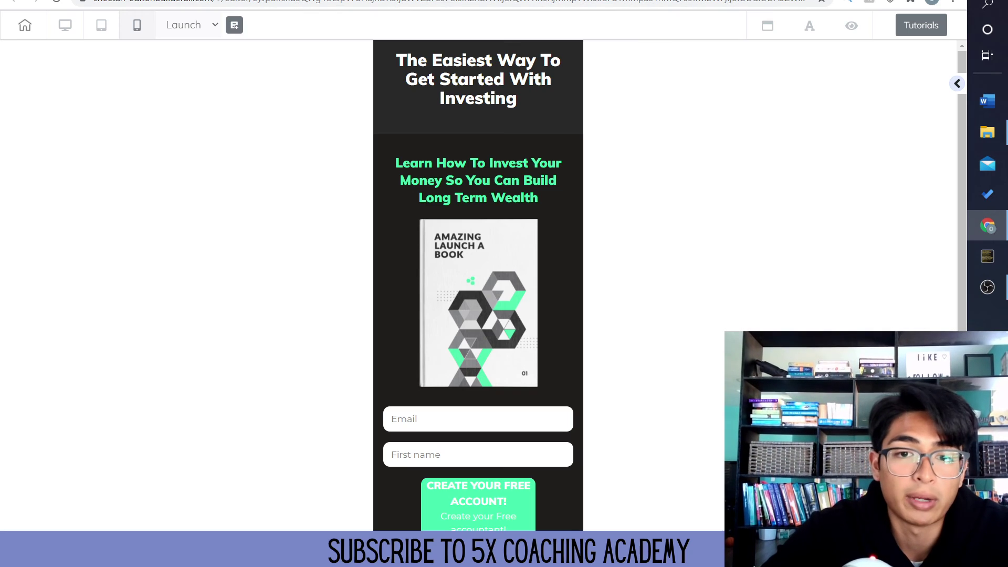
scroll(478, 284, "down", 3)
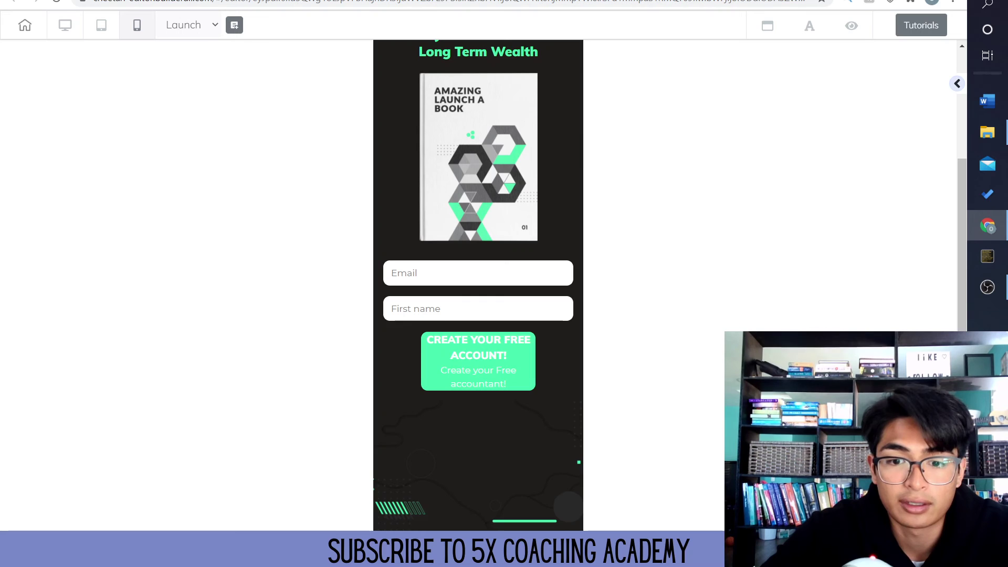
scroll(478, 284, "up", 3)
scroll(478, 284, "down", 3)
scroll(478, 284, "up", 3)
scroll(478, 283, "down", 3)
scroll(478, 284, "up", 3)
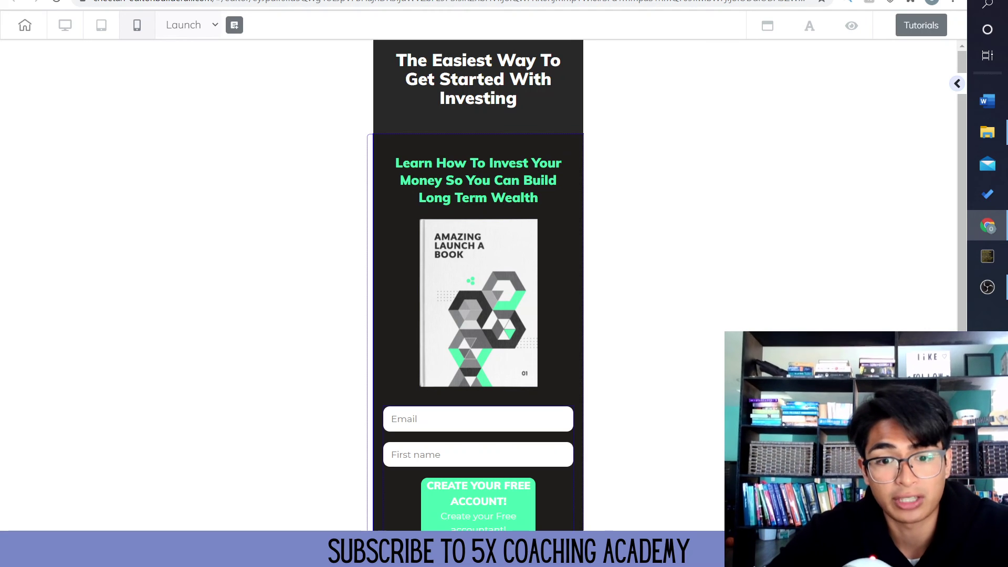
Compare the mobile landing page with the Wealth Builders Club sales page, including that page's sign-up form and testimonials
scroll(478, 283, "down", 2)
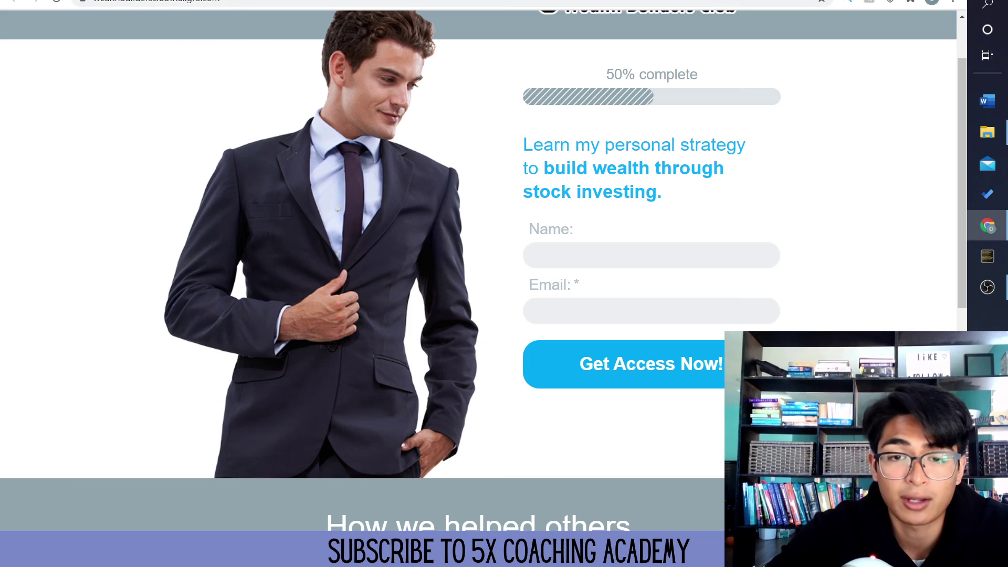
scroll(478, 271, "up", 2)
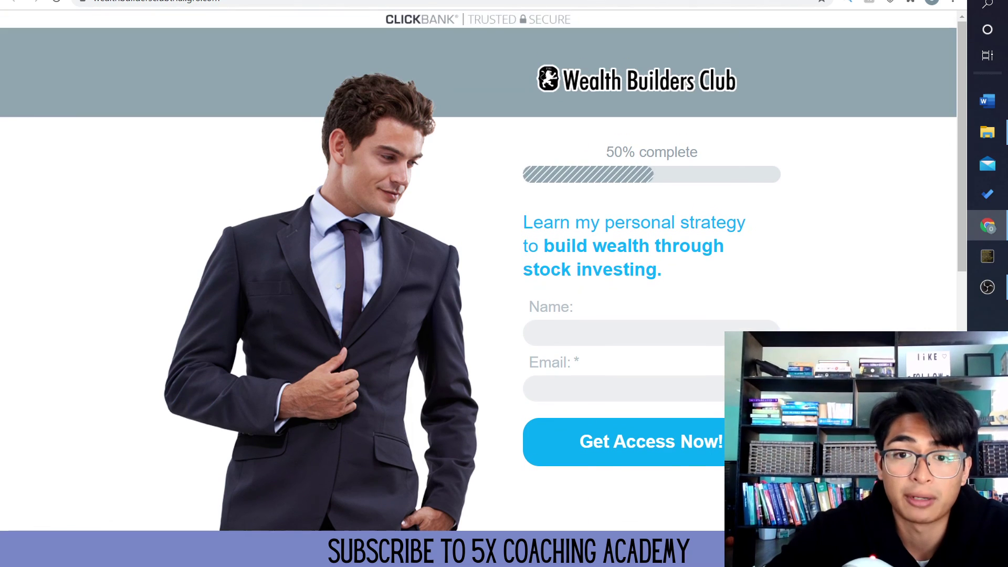
scroll(478, 284, "down", 10)
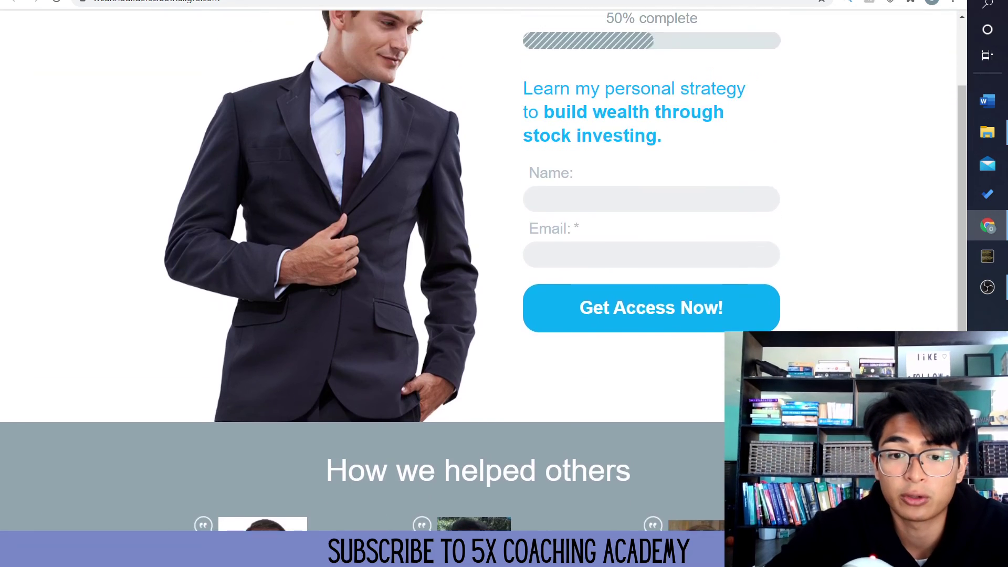
scroll(478, 284, "up", 10)
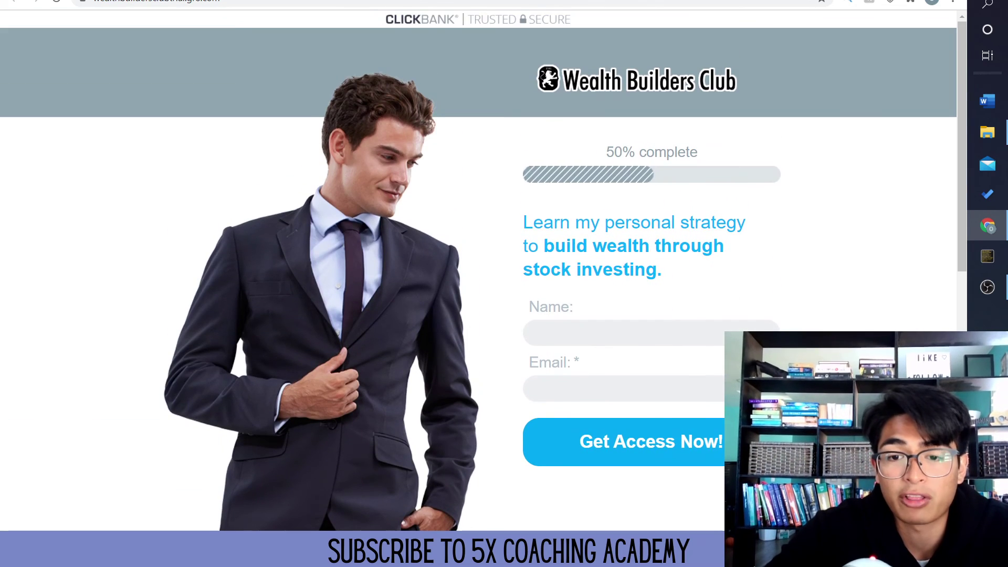
scroll(478, 284, "down", 3)
scroll(478, 284, "down", 6)
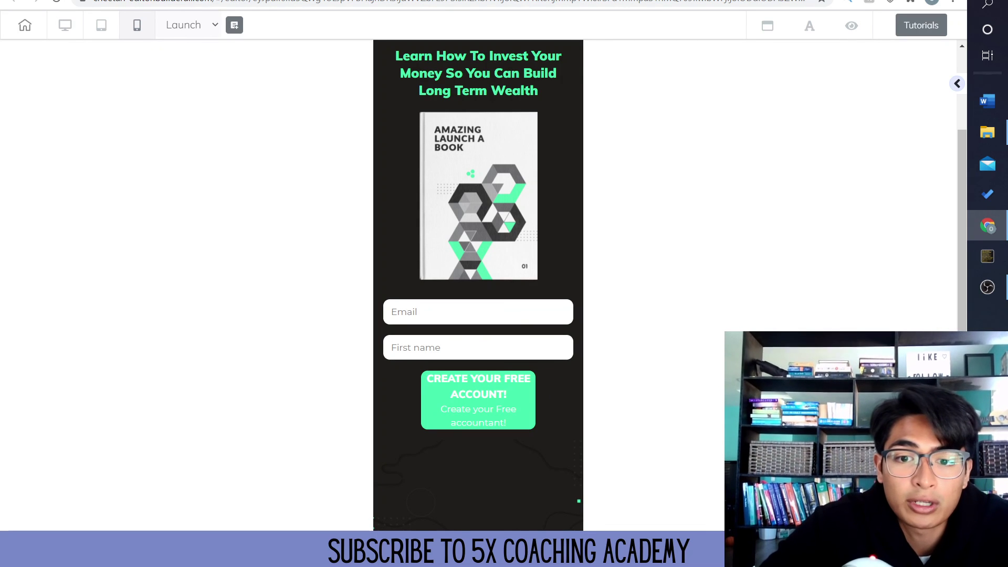
scroll(478, 284, "up", 2)
scroll(477, 283, "down", 3)
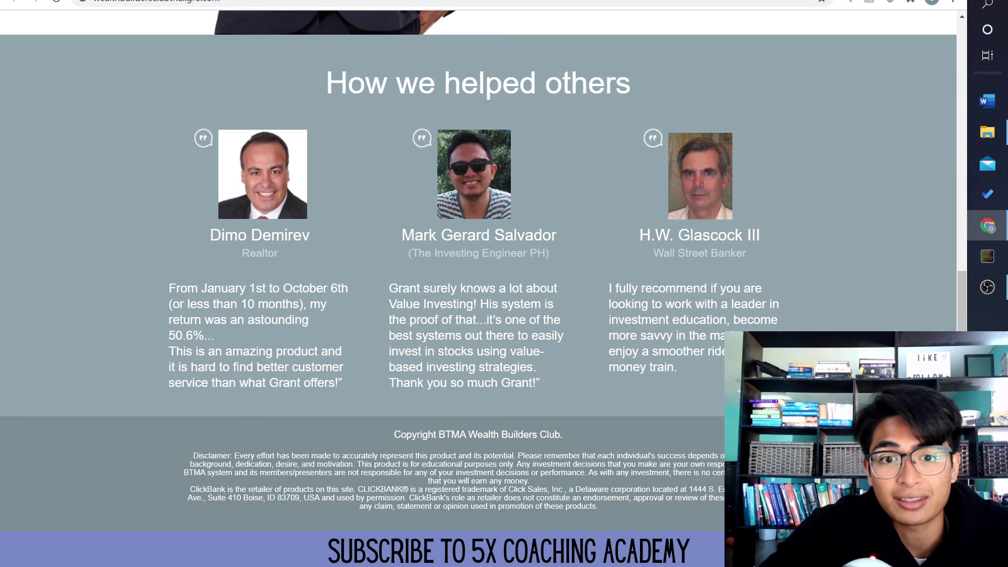
scroll(478, 284, "up", 7)
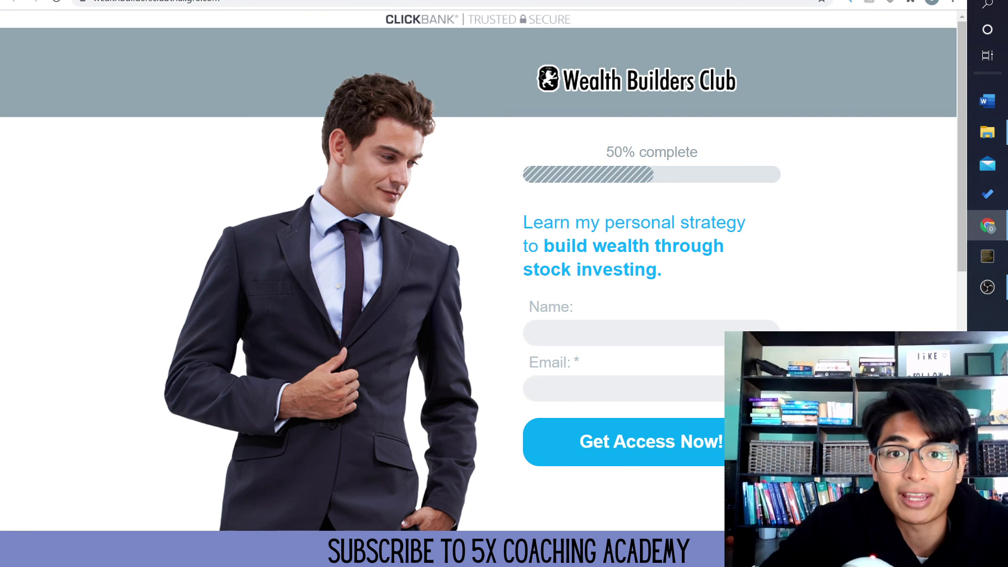
scroll(478, 284, "down", 10)
scroll(478, 283, "up", 3)
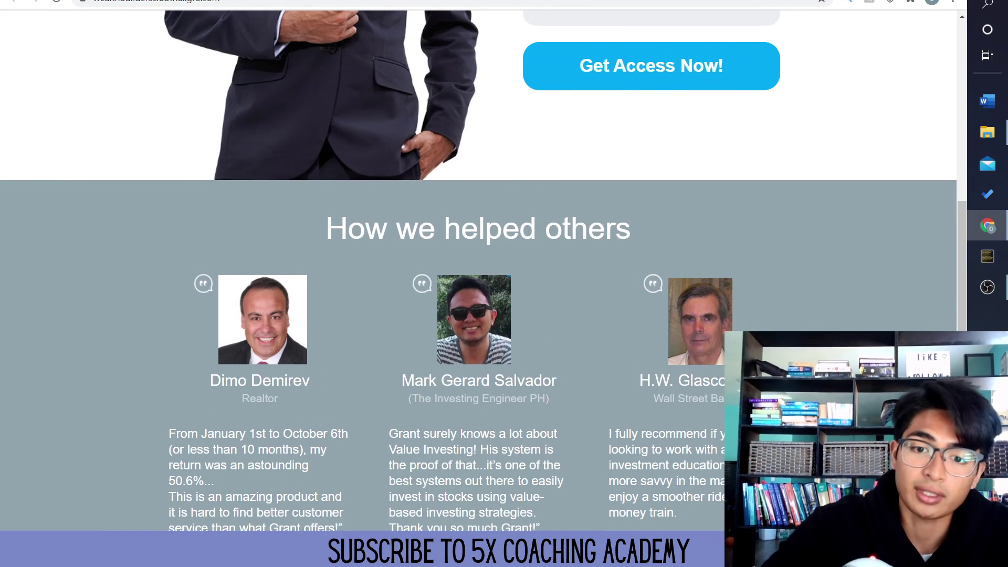
scroll(478, 284, "up", 6)
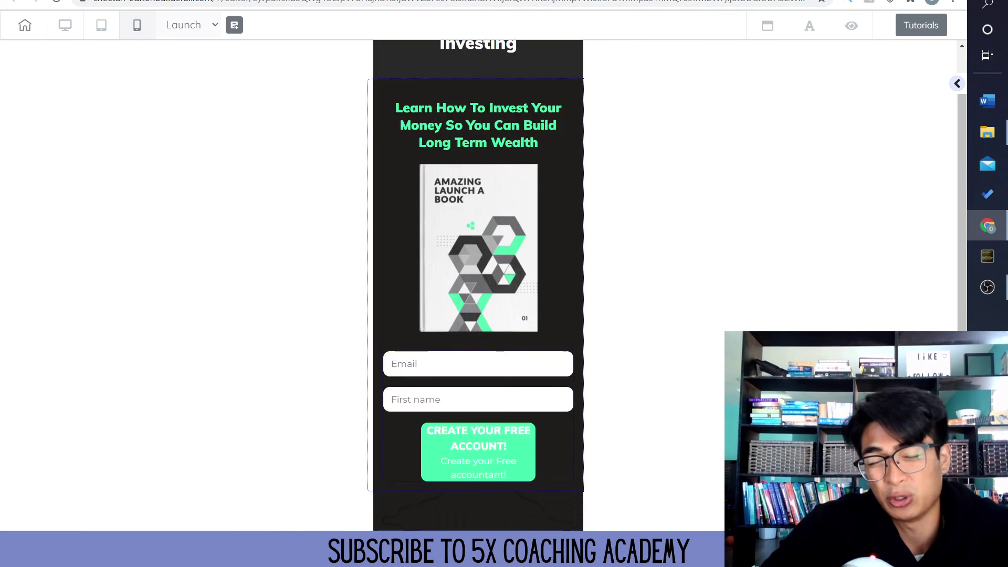
scroll(478, 284, "up", 1)
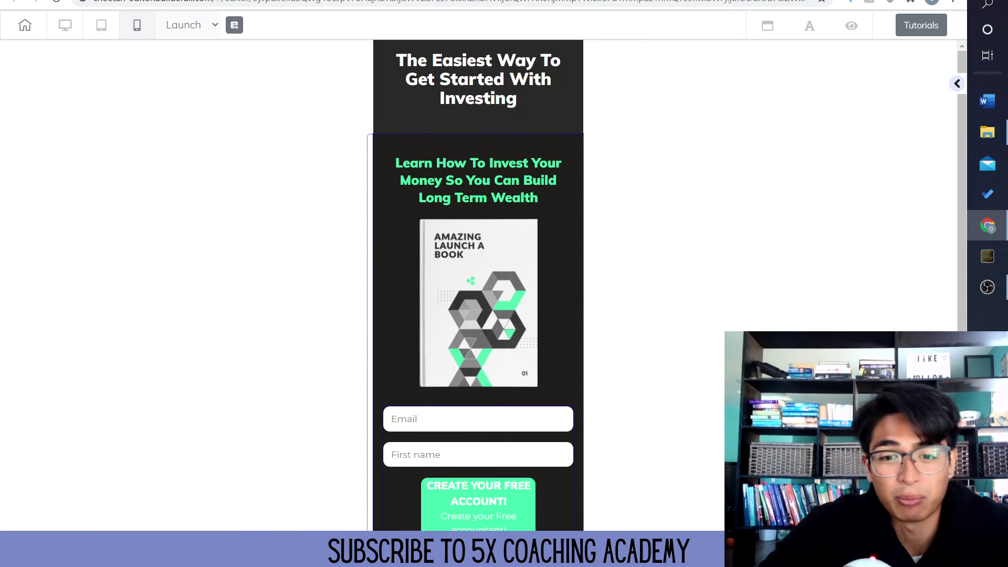
scroll(478, 284, "down", 3)
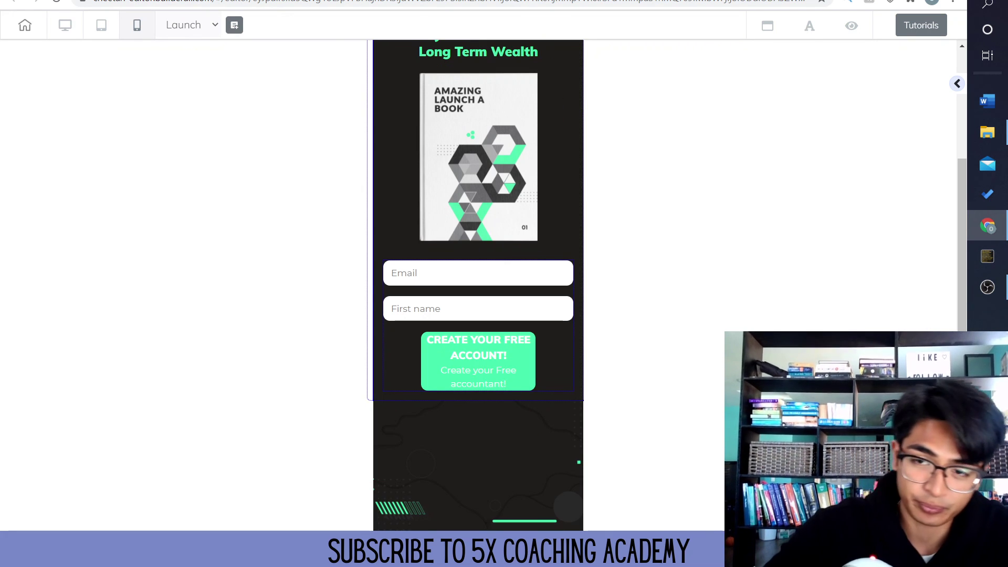
scroll(478, 284, "up", 3)
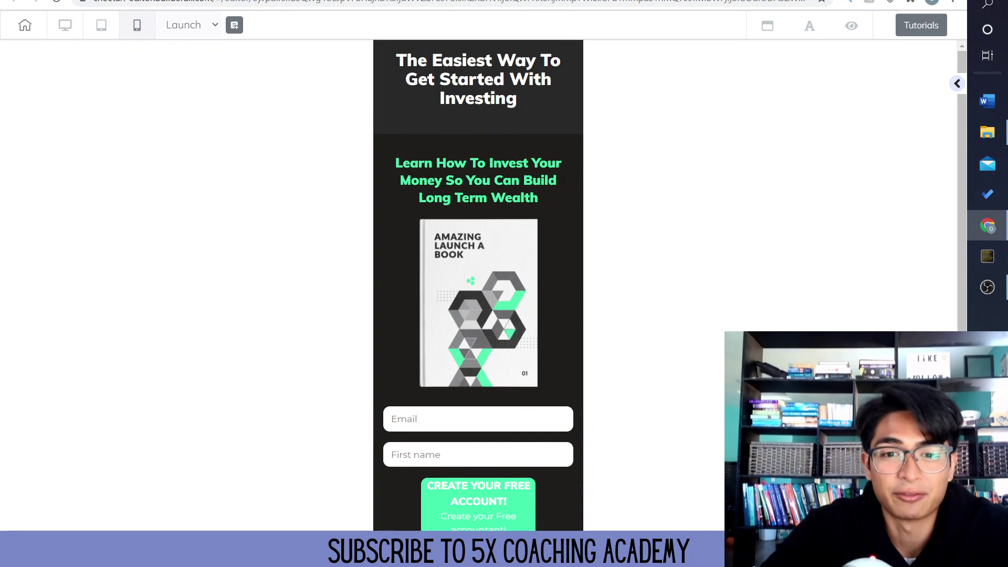